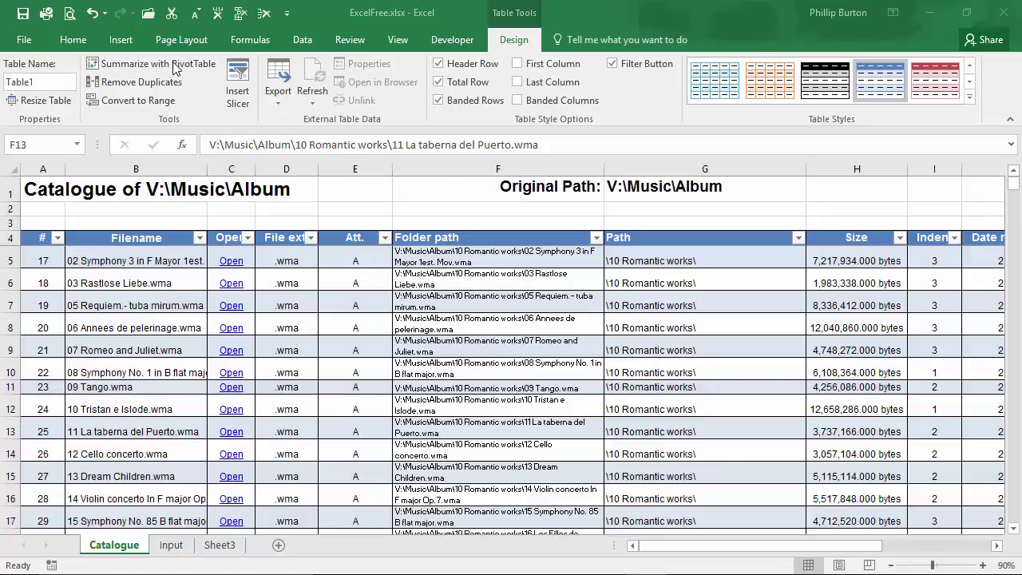
# - Examine the available filter values of the File ext. column and its entries down to the end of the catalogue table
pyautogui.click(312, 369)
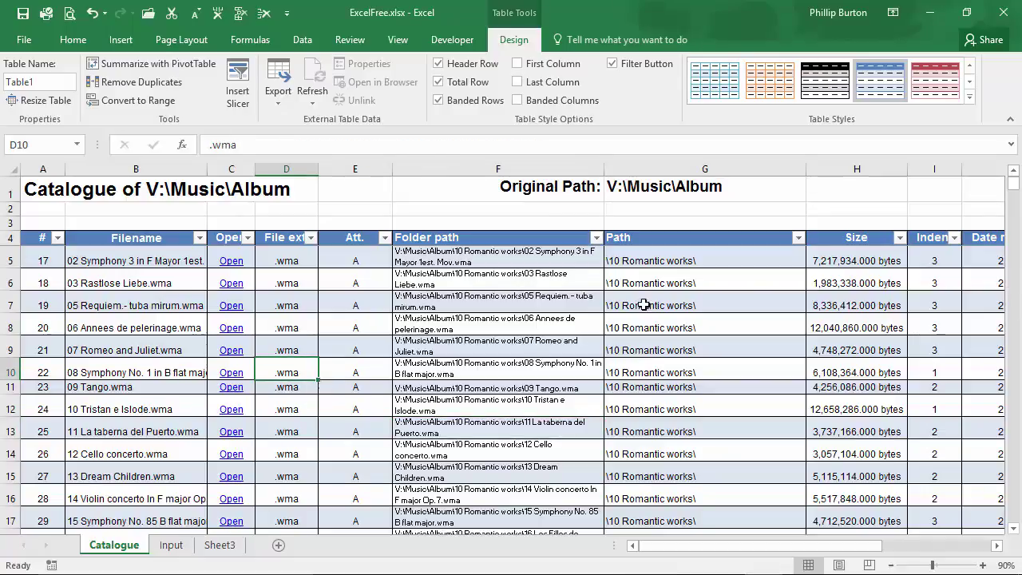
pyautogui.click(287, 238)
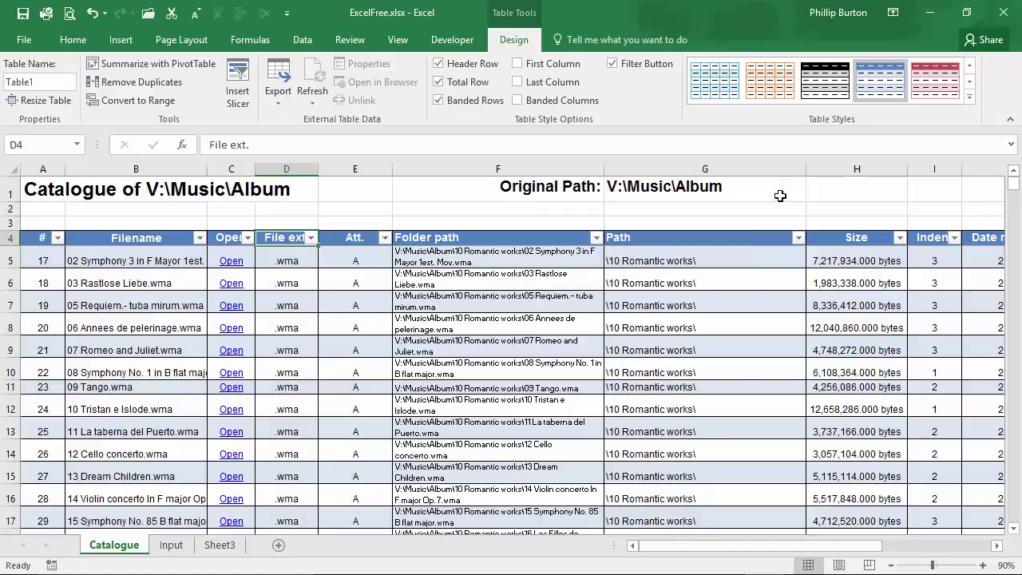
pyautogui.click(311, 239)
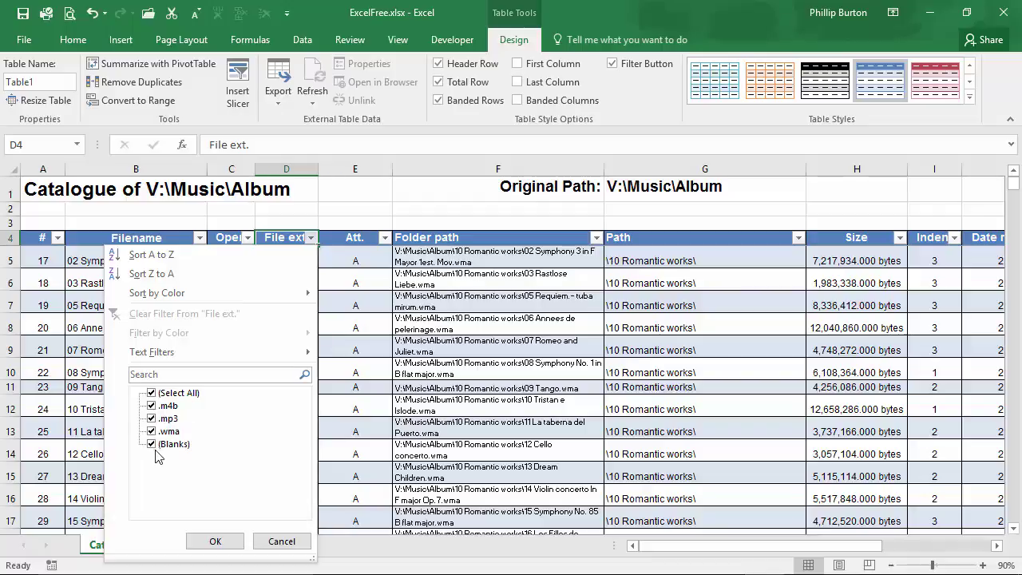
pyautogui.click(276, 540)
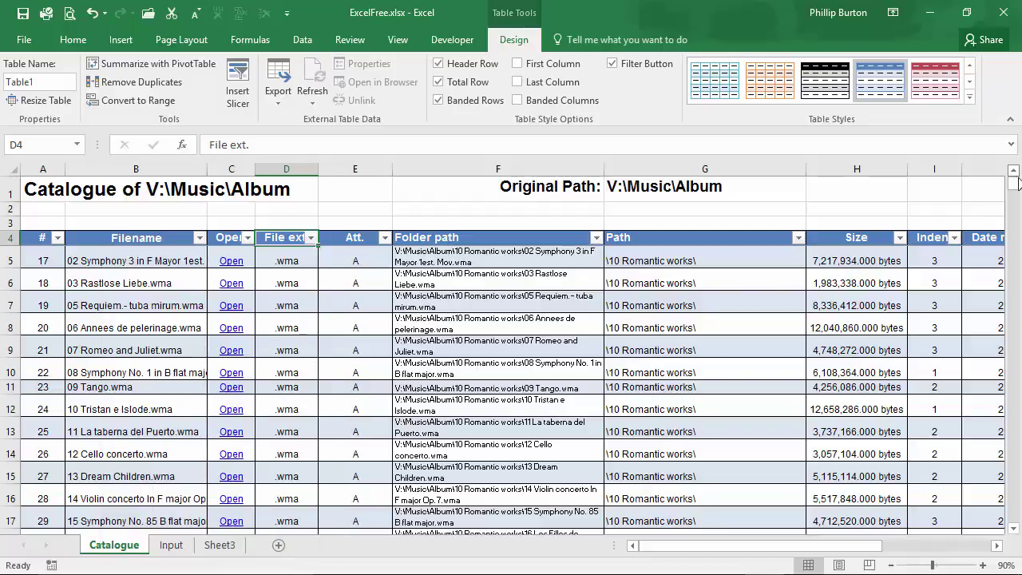
pyautogui.moveTo(1013, 184); pyautogui.dragTo(967, 521)
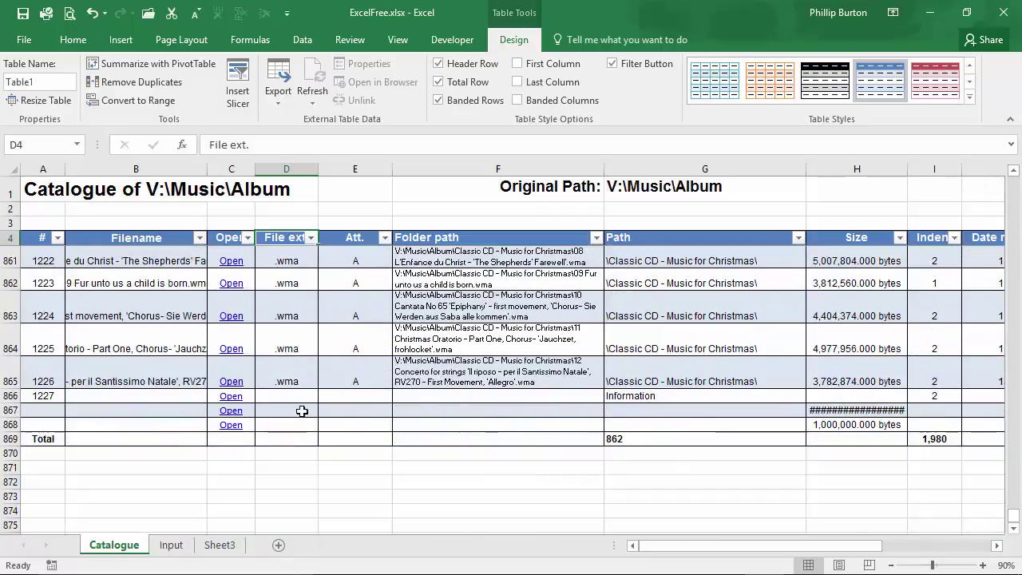
pyautogui.moveTo(288, 397); pyautogui.dragTo(280, 422)
pyautogui.click(281, 383)
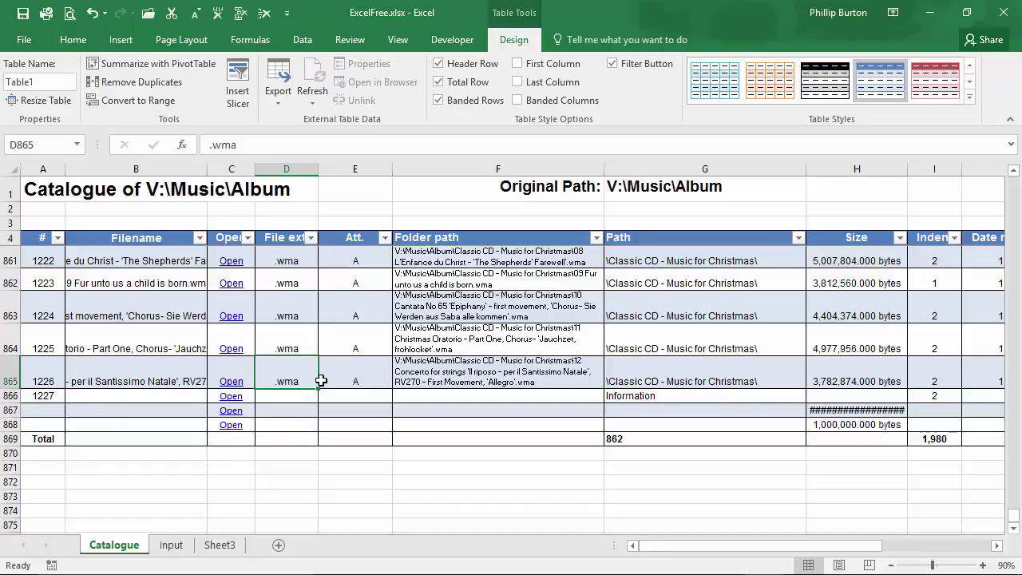
pyautogui.click(311, 237)
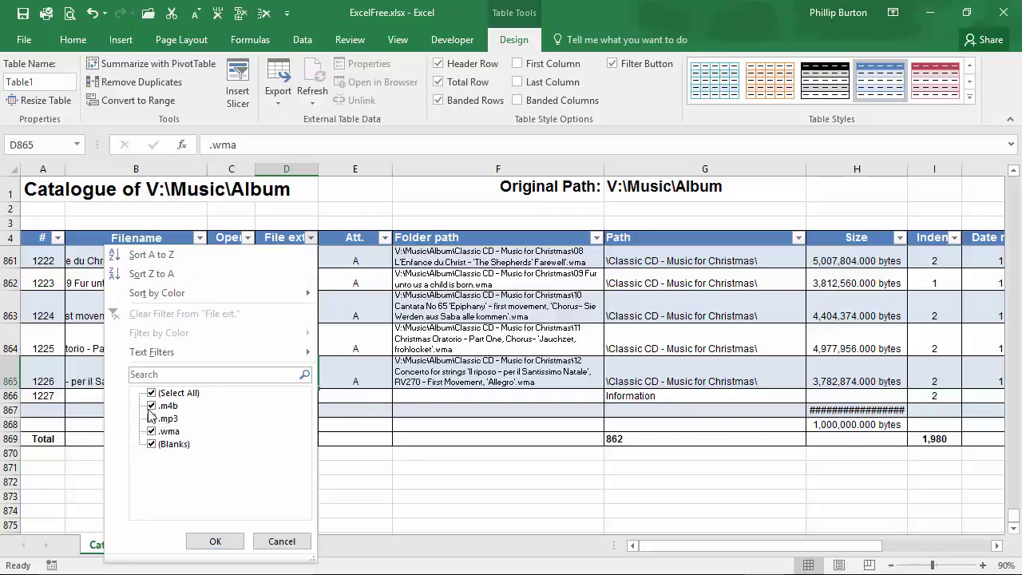
pyautogui.click(276, 542)
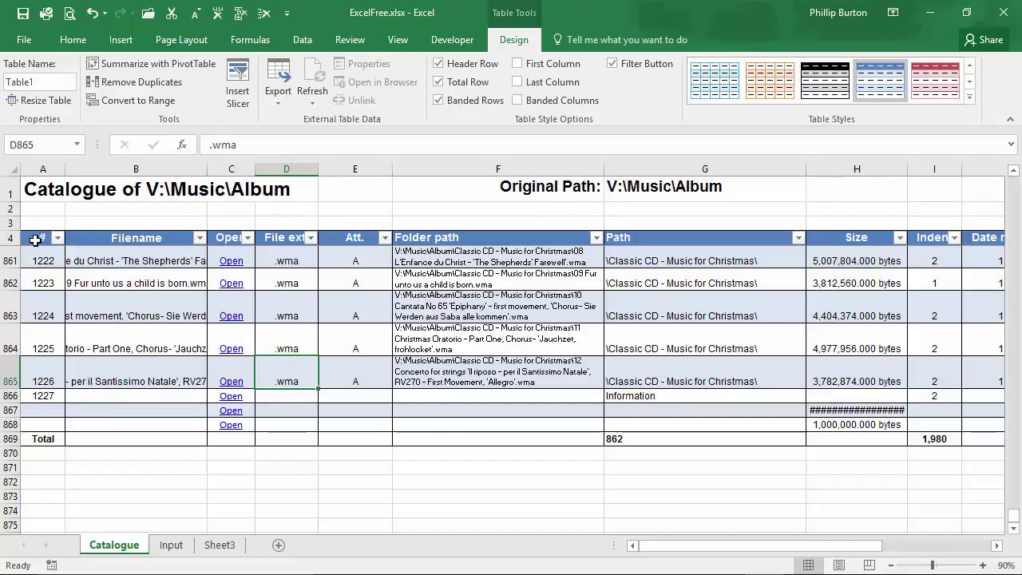
pyautogui.click(286, 237)
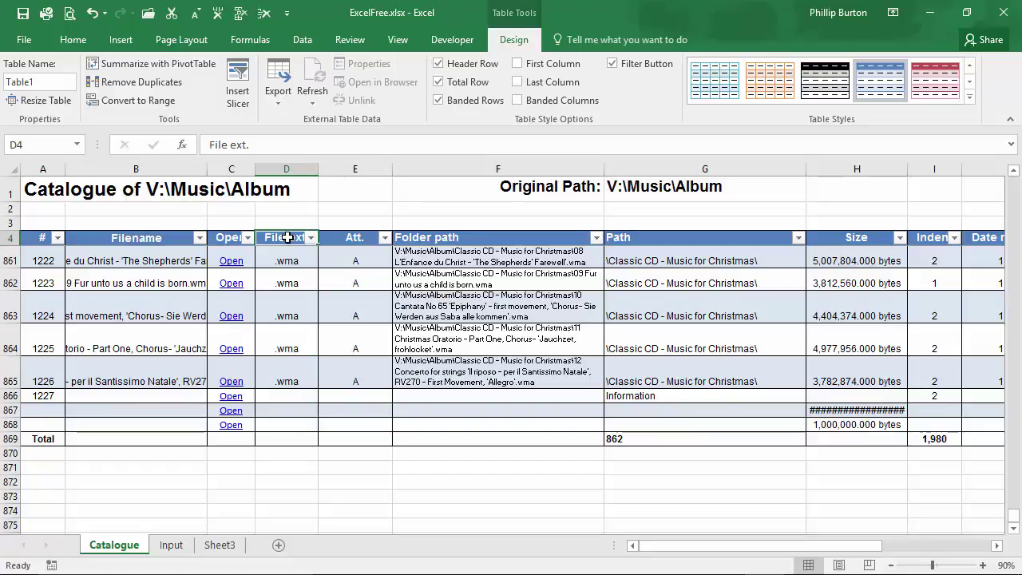
pyautogui.moveTo(289, 244); pyautogui.dragTo(282, 410)
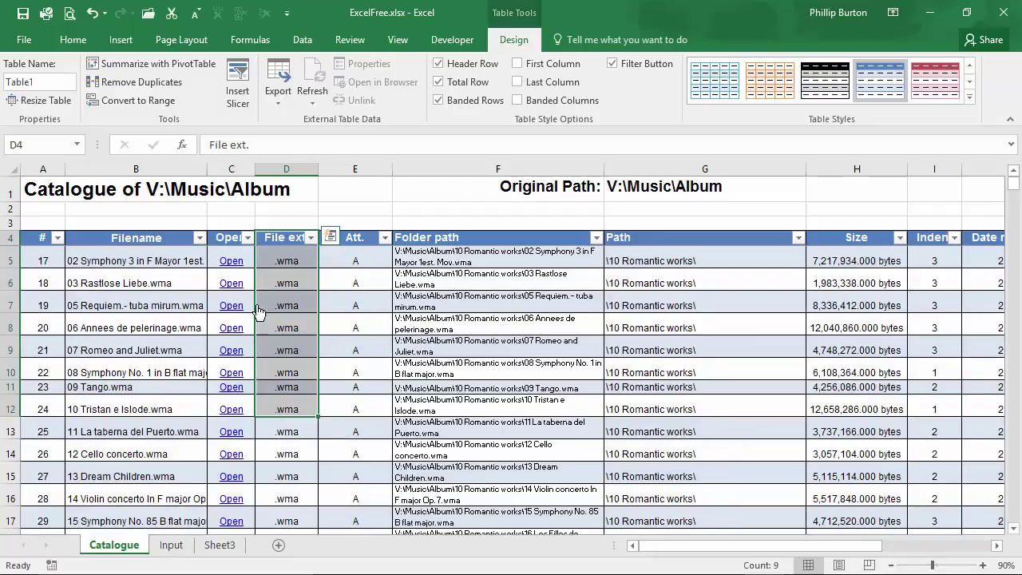
pyautogui.click(299, 287)
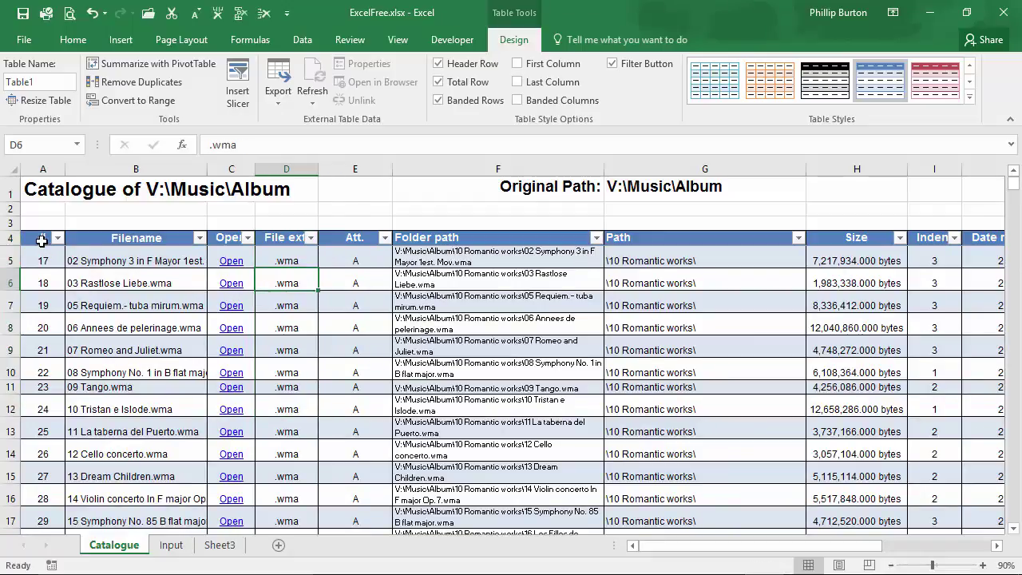
# - Select the catalogue table from the # header in A4 through cell M868, leaving out the Total row
pyautogui.moveTo(42, 240); pyautogui.dragTo(862, 464)
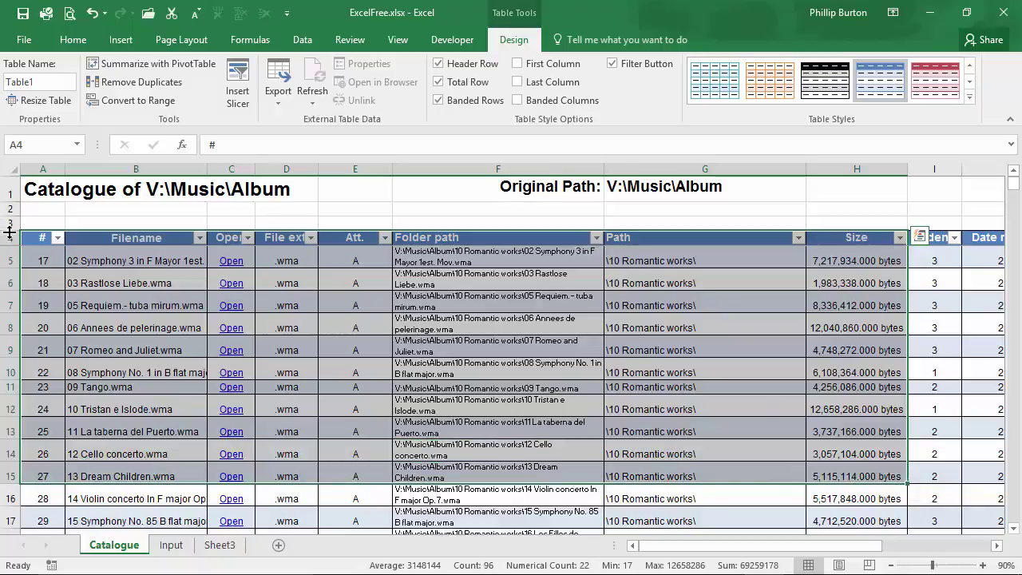
pyautogui.click(36, 238)
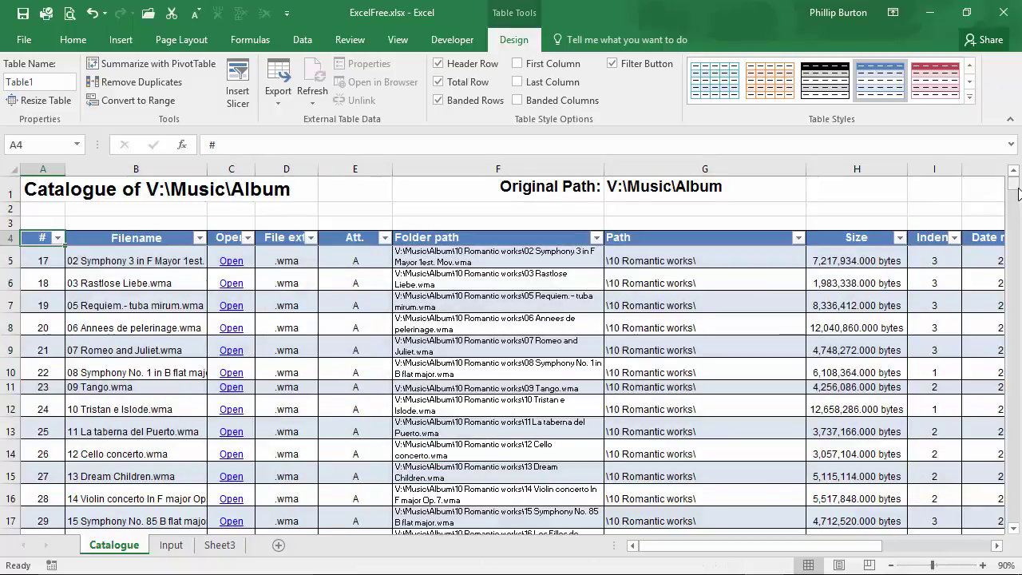
pyautogui.moveTo(1017, 192); pyautogui.dragTo(1016, 533)
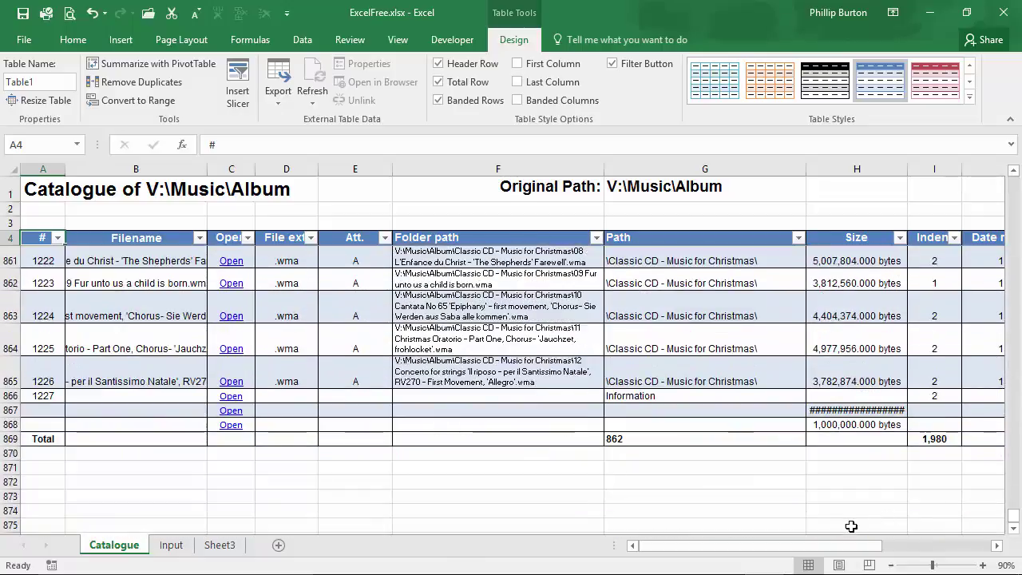
pyautogui.moveTo(848, 546); pyautogui.dragTo(880, 474)
pyautogui.keyDown('shift'); pyautogui.click(945, 425); pyautogui.keyUp('shift')
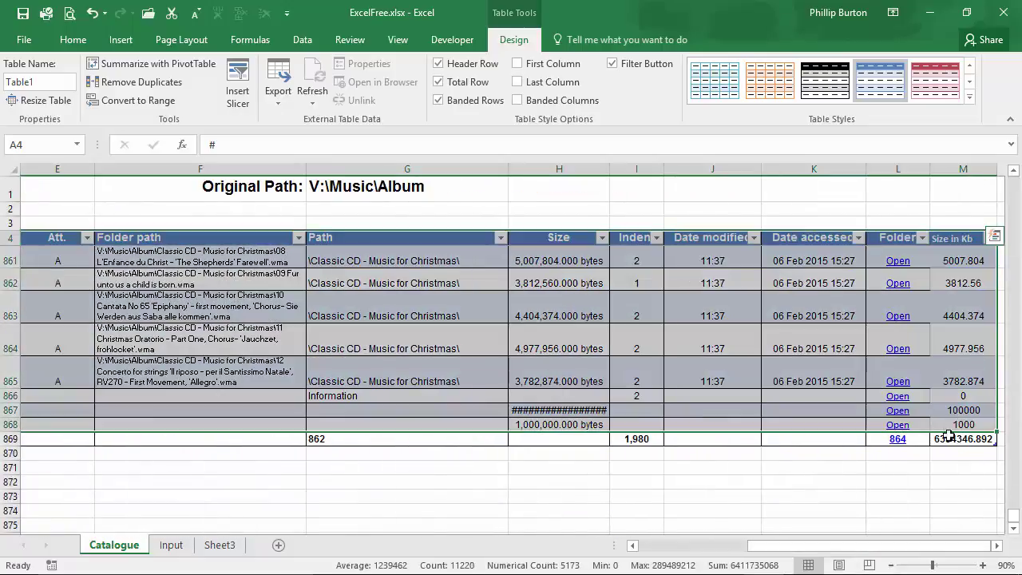
pyautogui.moveTo(930, 546); pyautogui.dragTo(819, 546)
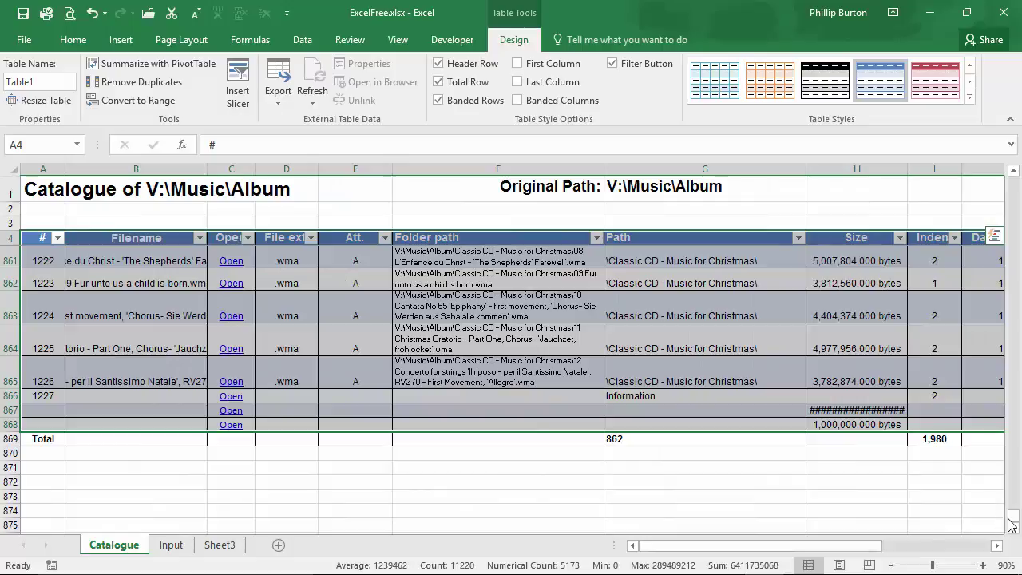
pyautogui.moveTo(1013, 519); pyautogui.dragTo(1014, 182)
# - Create a PivotTable from Table1 on a new worksheet
pyautogui.click(118, 42)
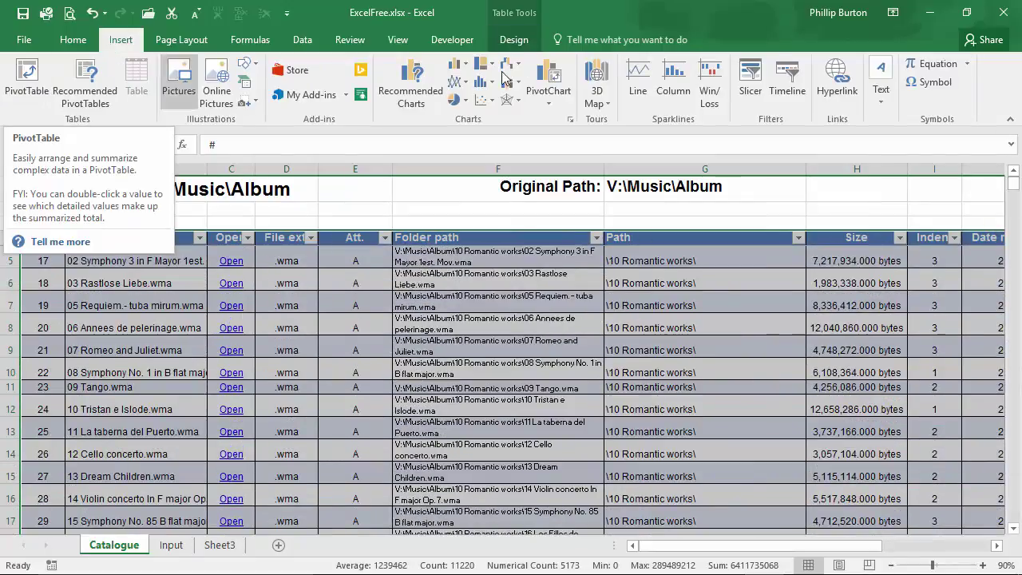
pyautogui.click(525, 44)
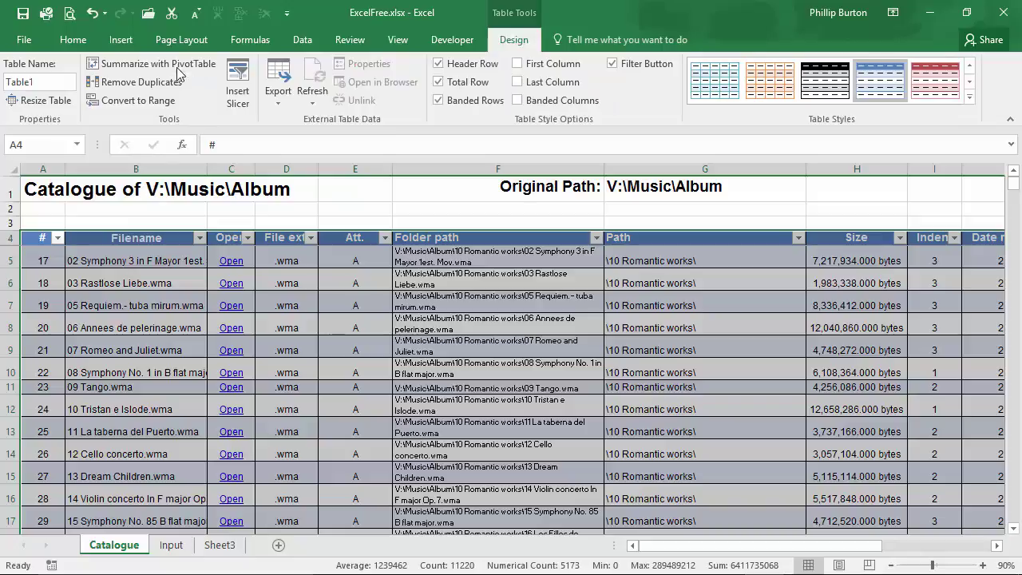
pyautogui.click(127, 47)
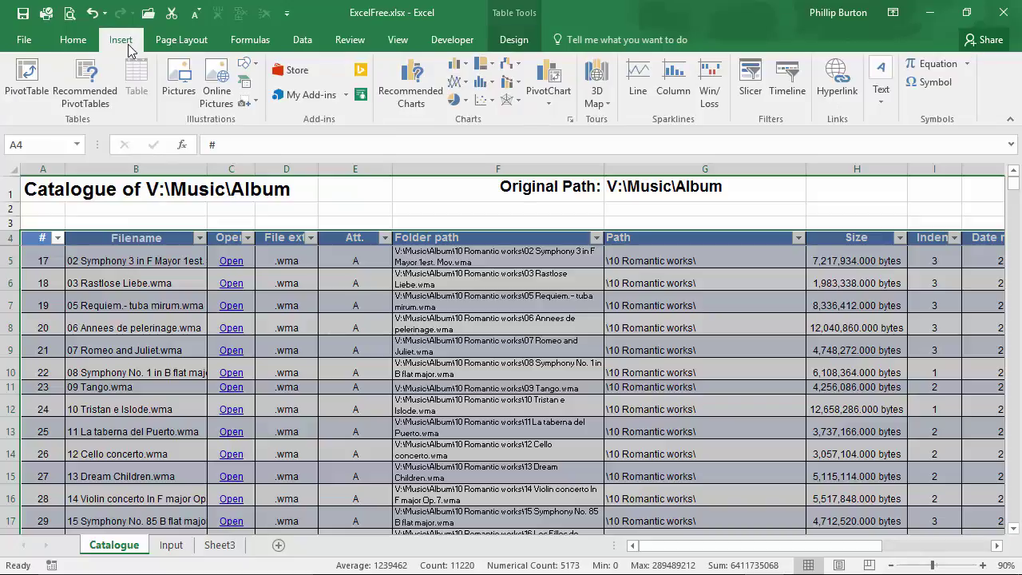
pyautogui.click(28, 93)
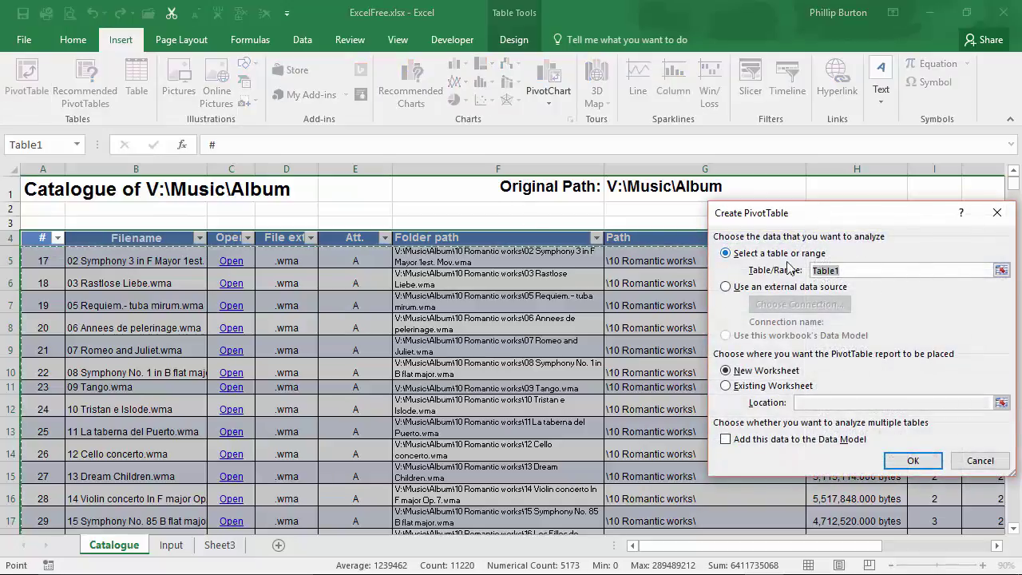
pyautogui.moveTo(835, 219); pyautogui.dragTo(722, 190)
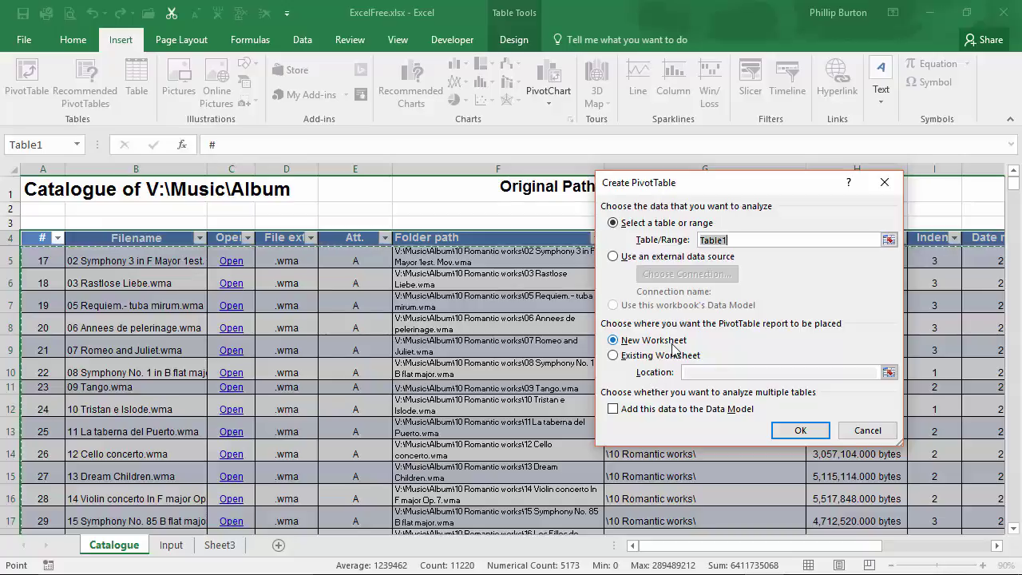
pyautogui.click(799, 430)
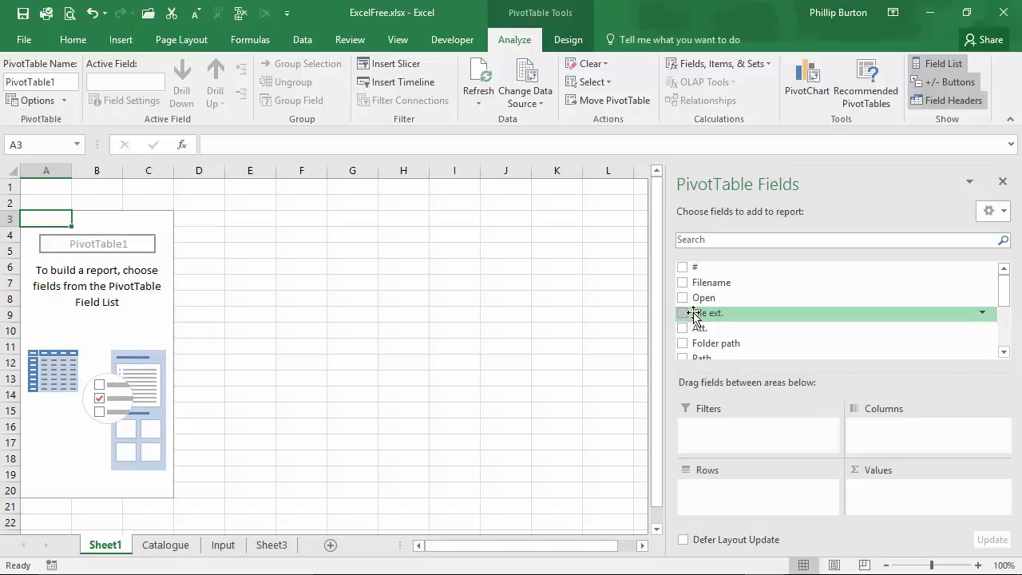
# - Add the File ext. field to the PivotTable's rows to list each distinct file extension
pyautogui.moveTo(684, 317); pyautogui.dragTo(717, 495)
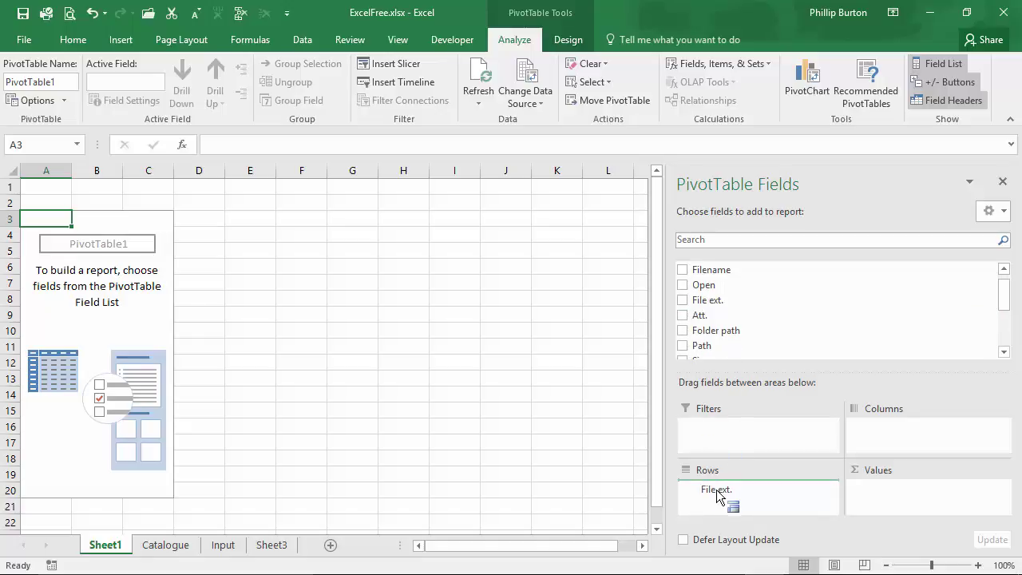
pyautogui.moveTo(717, 491); pyautogui.dragTo(717, 491)
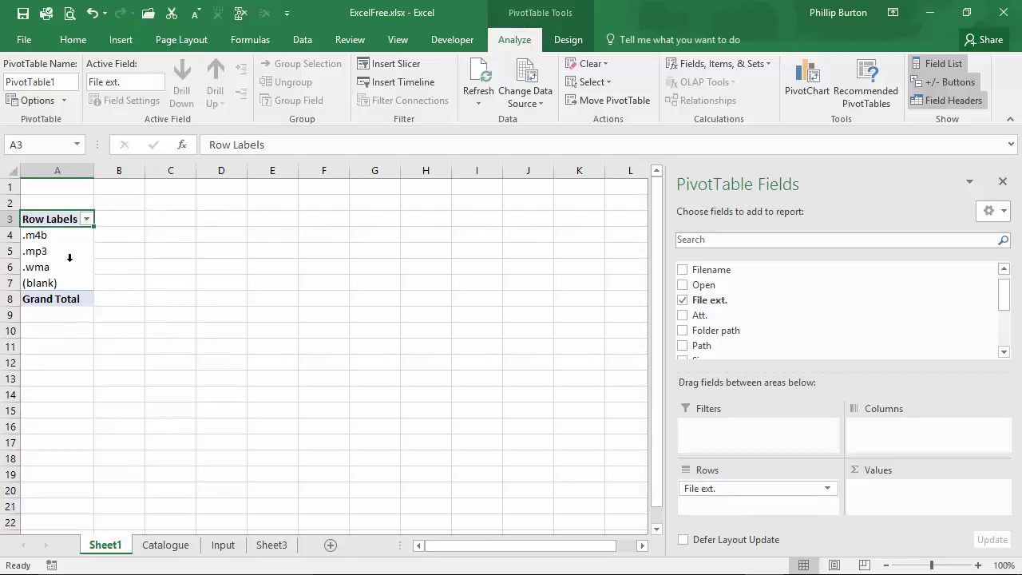
pyautogui.moveTo(53, 234); pyautogui.dragTo(52, 301)
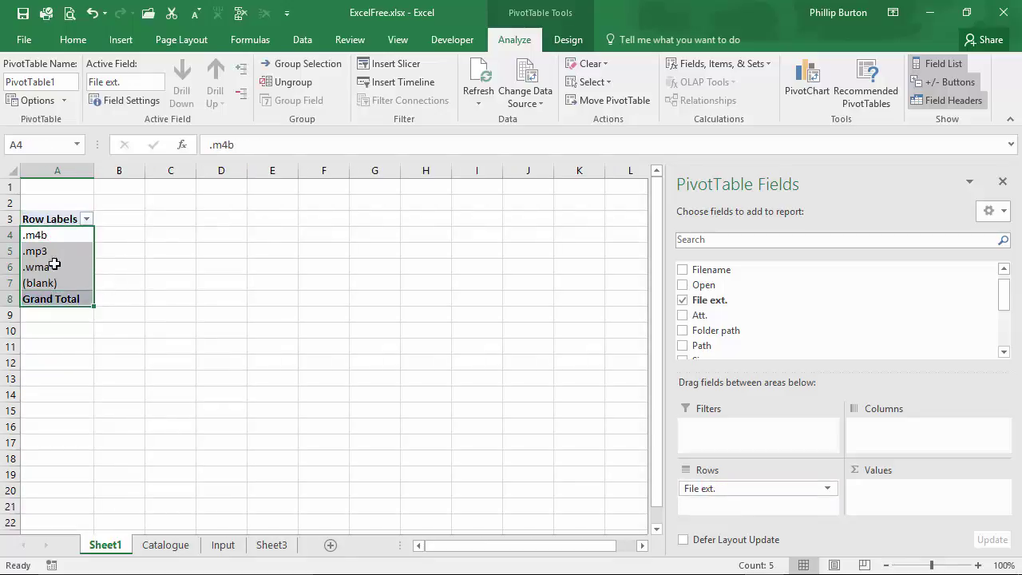
pyautogui.moveTo(57, 237); pyautogui.dragTo(66, 280)
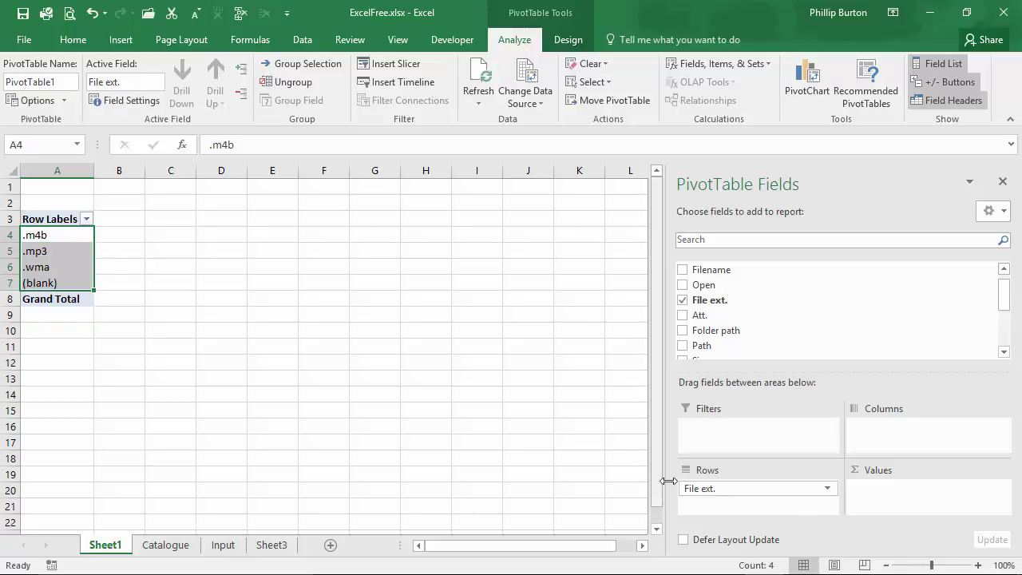
pyautogui.moveTo(699, 490); pyautogui.dragTo(392, 363)
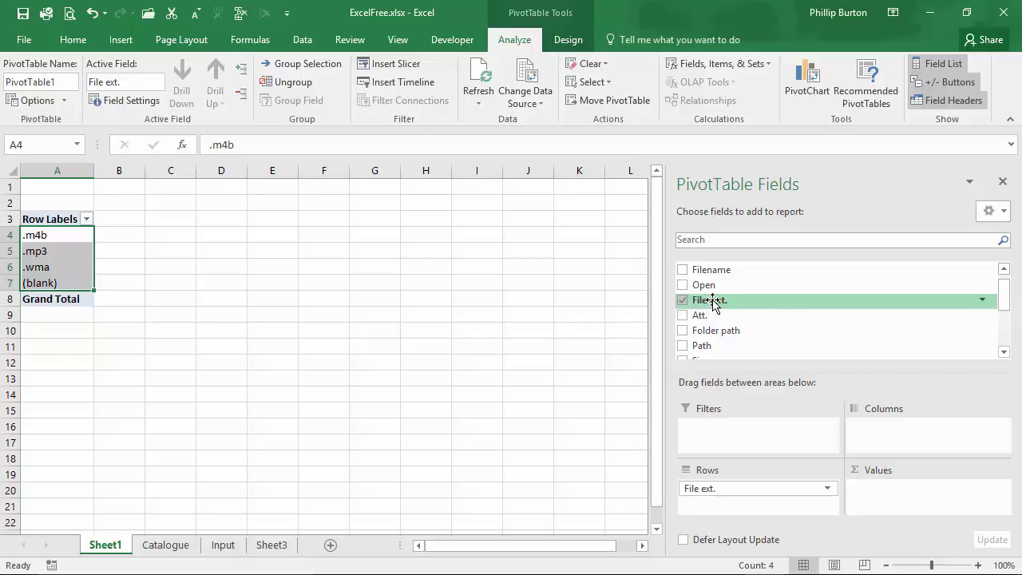
# - Add the File ext. field to the PivotTable's values as a count and check the count for each extension
pyautogui.moveTo(713, 304); pyautogui.dragTo(888, 499)
pyautogui.moveTo(147, 232); pyautogui.dragTo(147, 270)
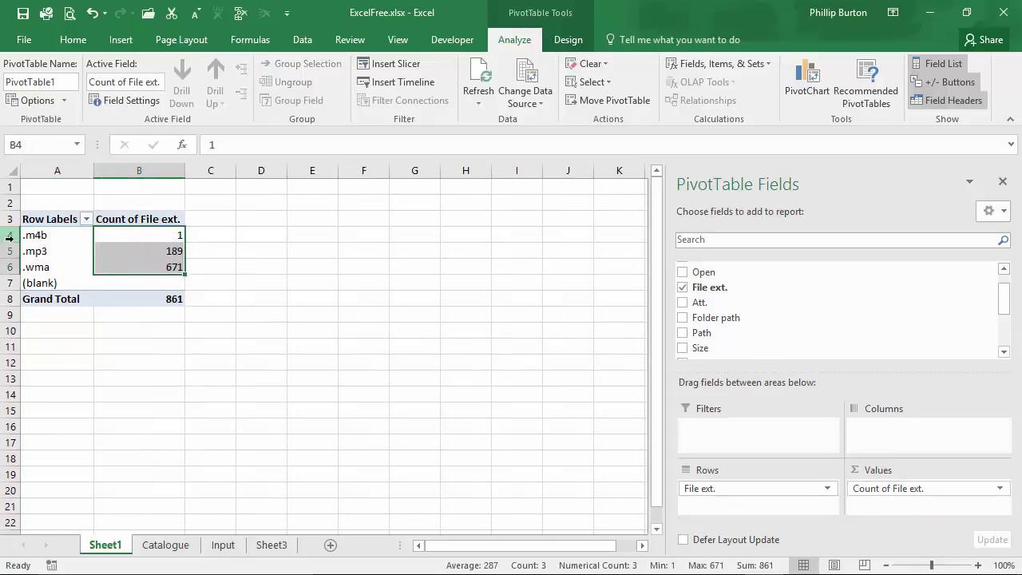
pyautogui.click(116, 240)
pyautogui.click(124, 249)
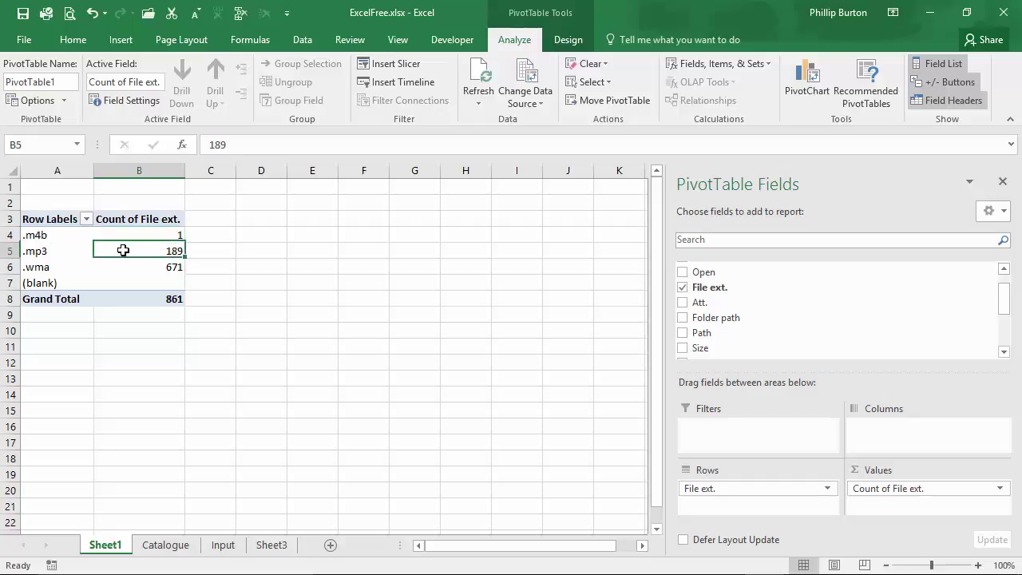
pyautogui.click(127, 267)
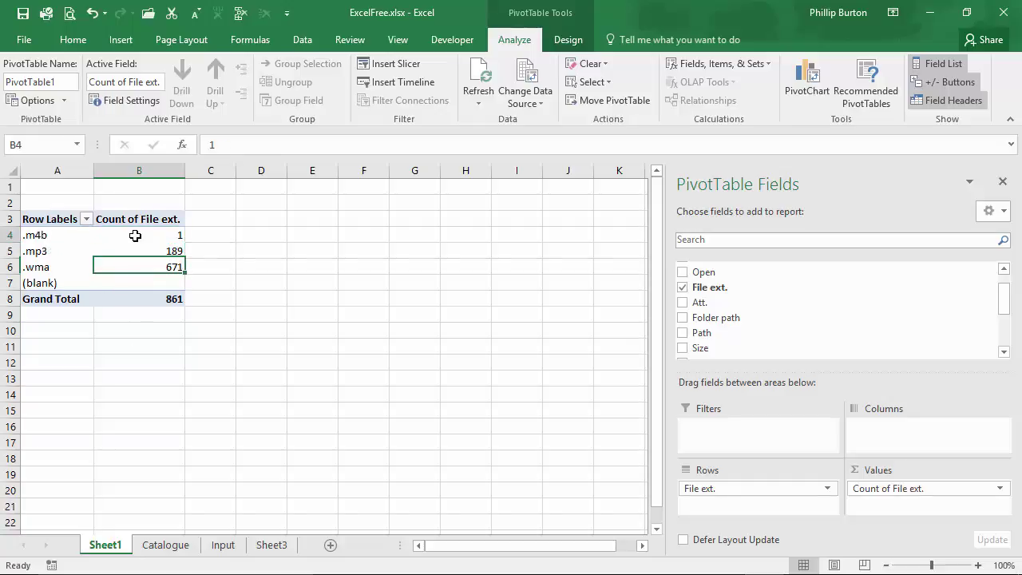
# - Apply blue gradient data bars to the file extension counts in B4:B7, excluding the grand total
pyautogui.moveTo(136, 234); pyautogui.dragTo(141, 284)
pyautogui.click(90, 42)
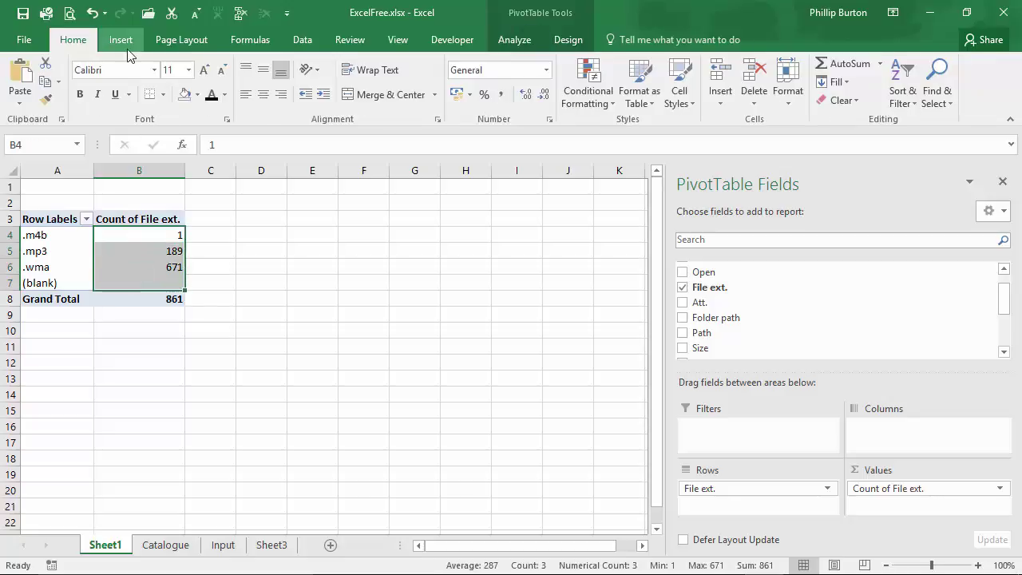
pyautogui.click(591, 87)
pyautogui.moveTo(636, 200)
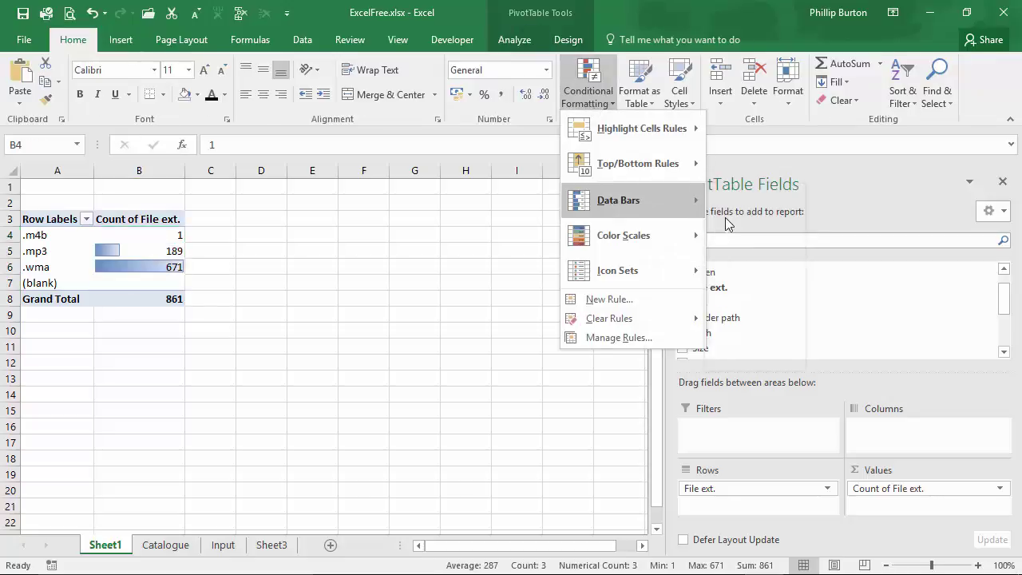
pyautogui.click(728, 226)
pyautogui.click(233, 296)
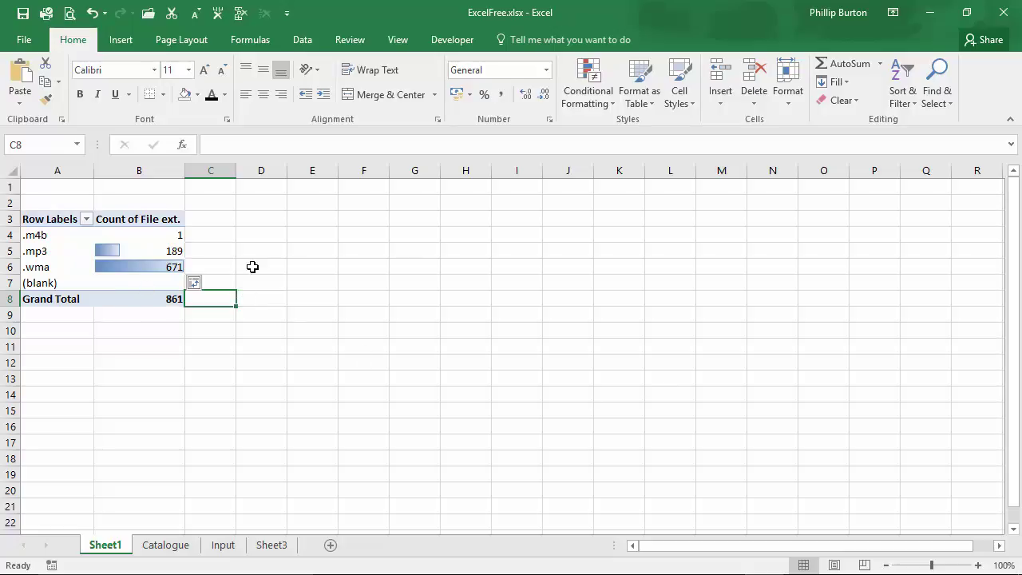
pyautogui.click(133, 277)
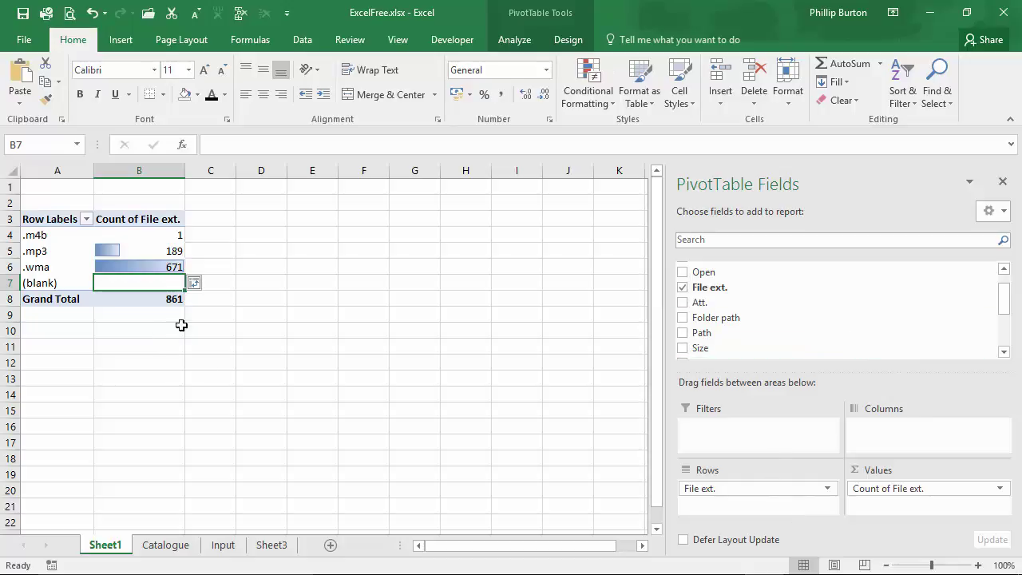
pyautogui.click(261, 315)
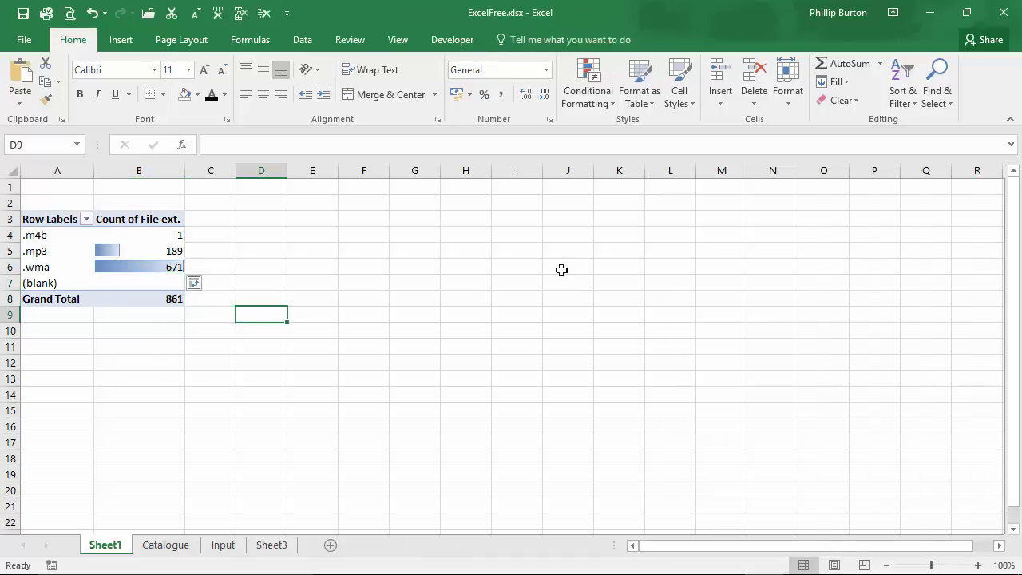
# - Add the Size field to the PivotTable's values and summarize it by Sum
pyautogui.click(162, 254)
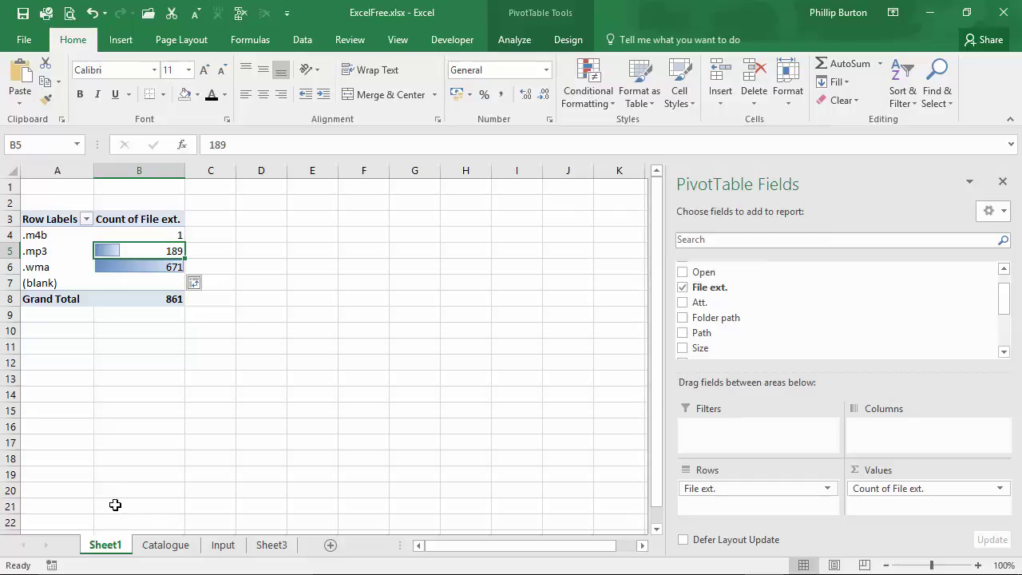
pyautogui.moveTo(703, 348); pyautogui.dragTo(885, 504)
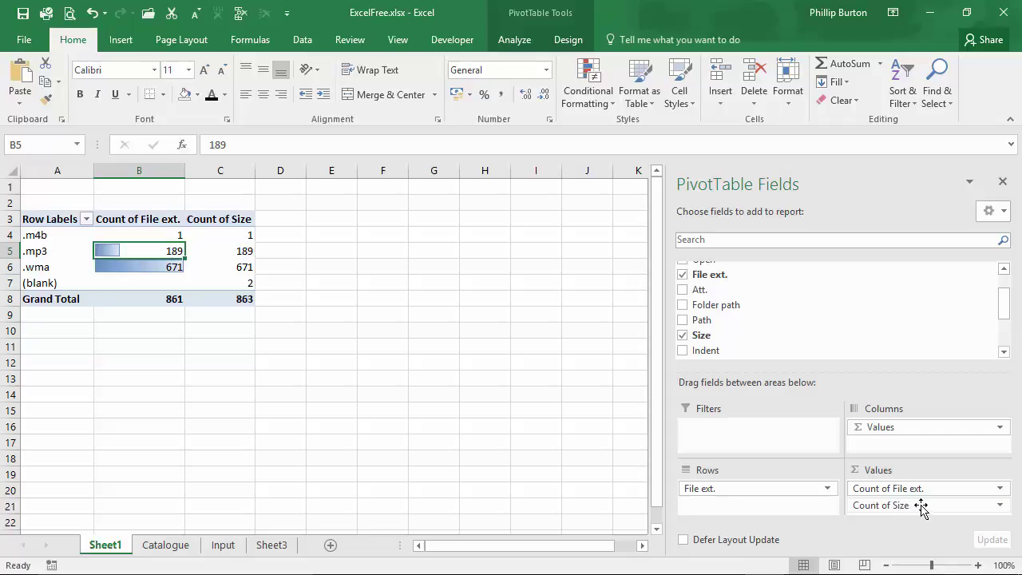
pyautogui.click(920, 505)
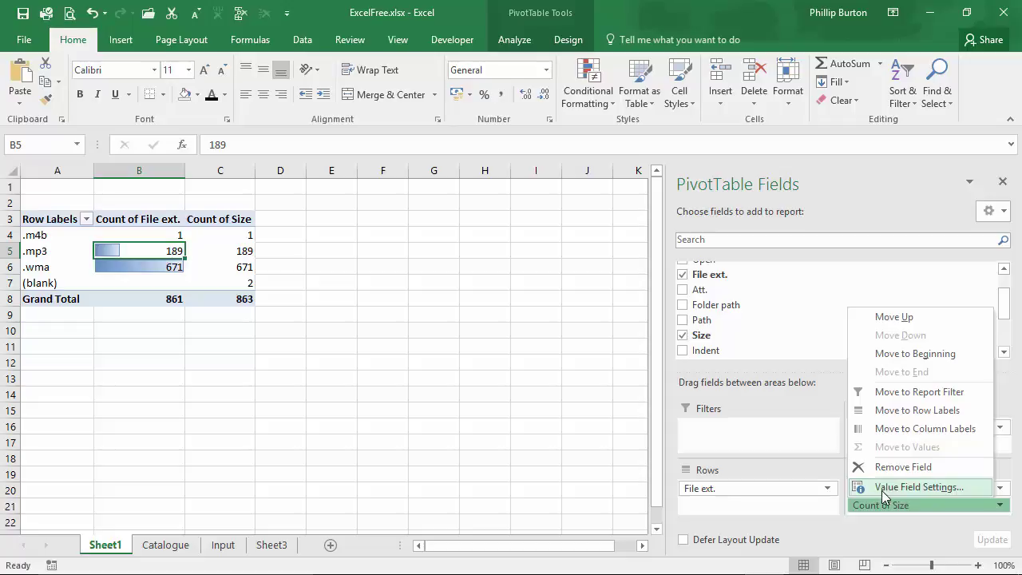
pyautogui.click(932, 488)
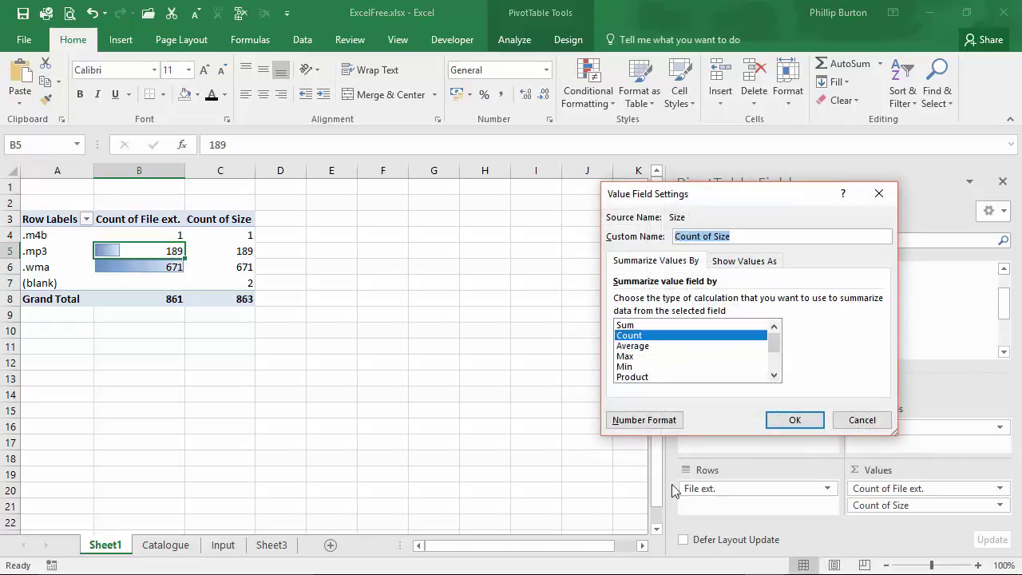
pyautogui.click(627, 325)
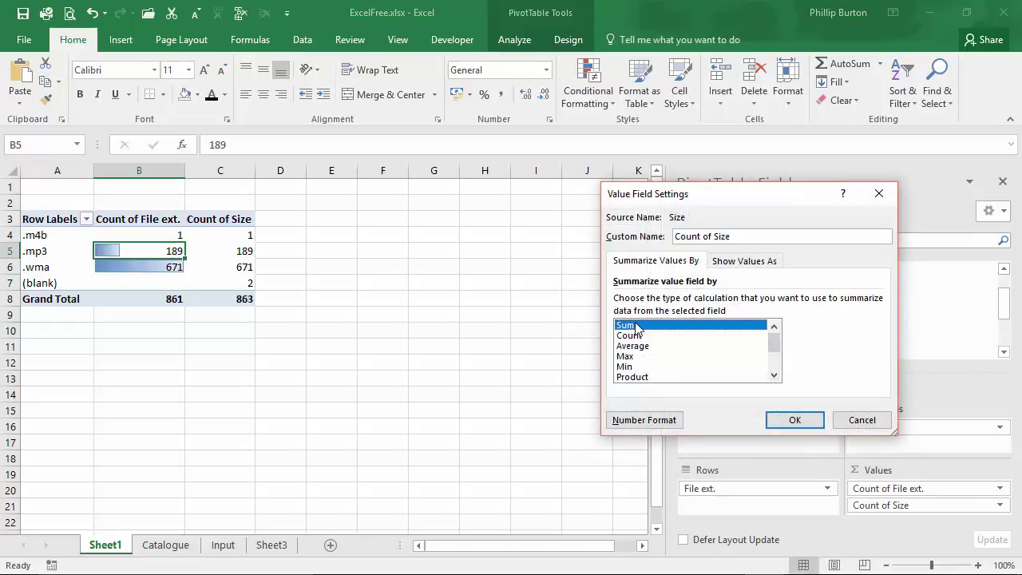
pyautogui.click(798, 420)
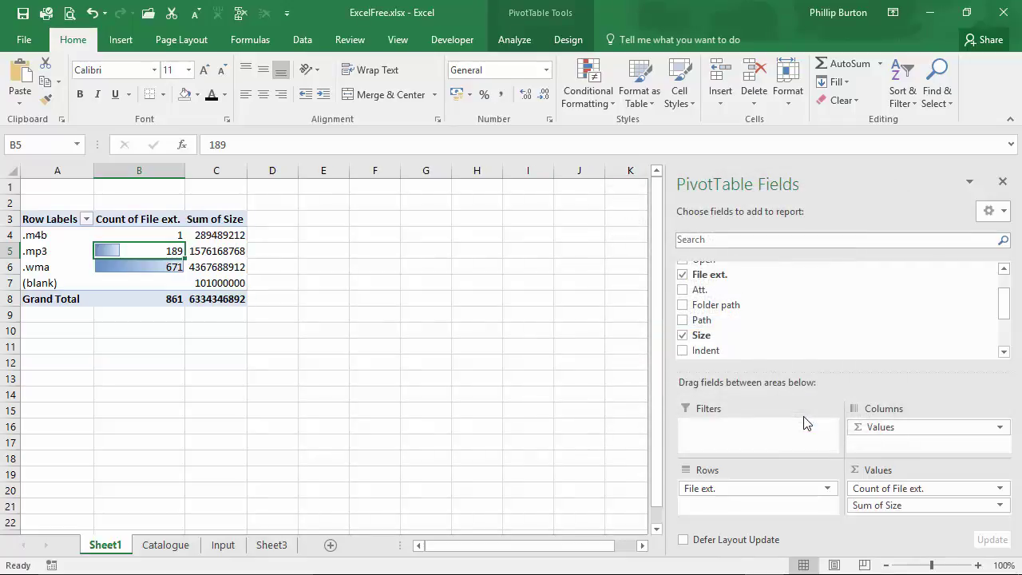
# - Format the PivotTable's Sum of Size values as Number with a thousands separator and no decimal places
pyautogui.click(902, 506)
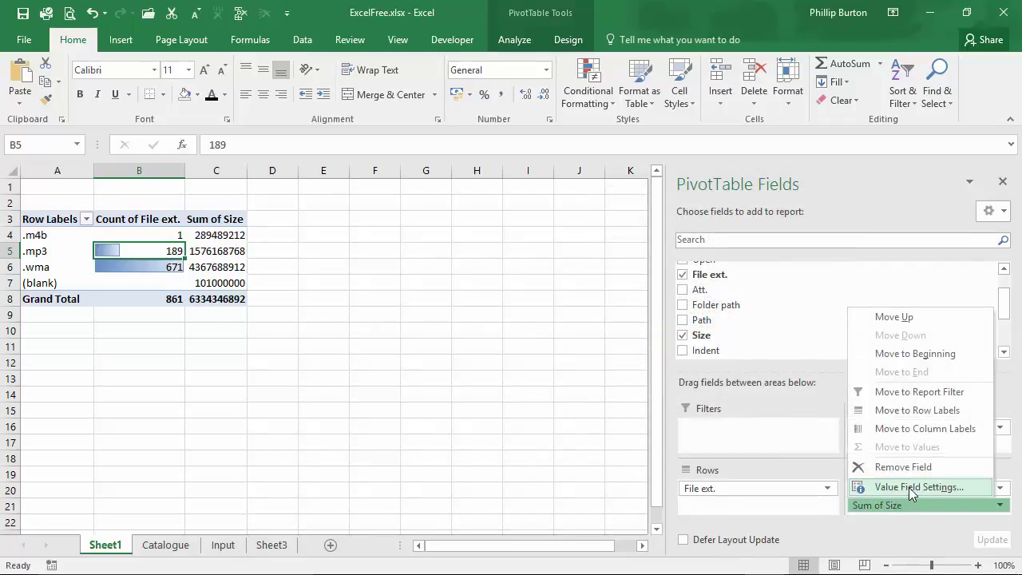
pyautogui.click(910, 487)
pyautogui.click(632, 423)
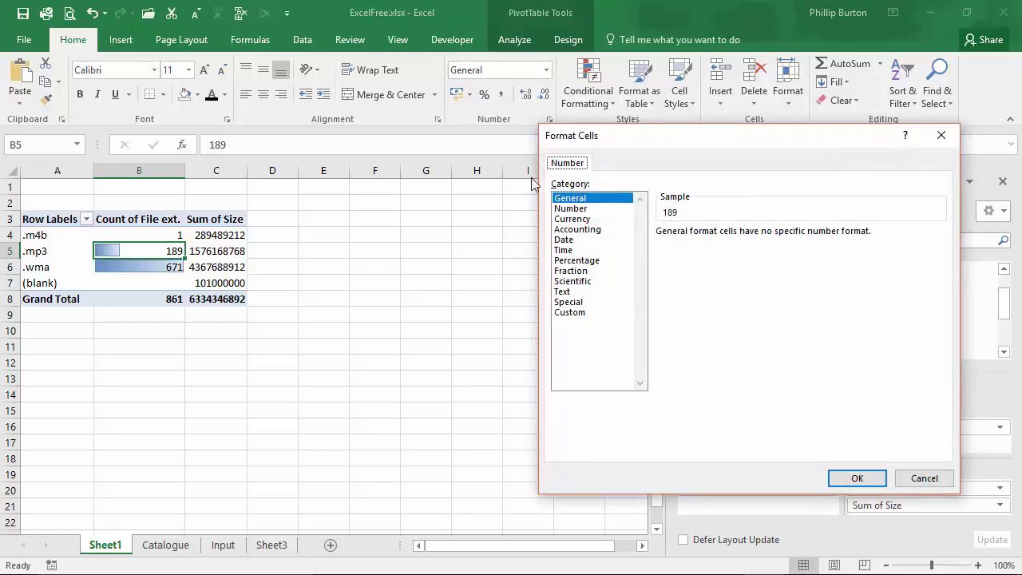
pyautogui.click(570, 208)
pyautogui.click(675, 252)
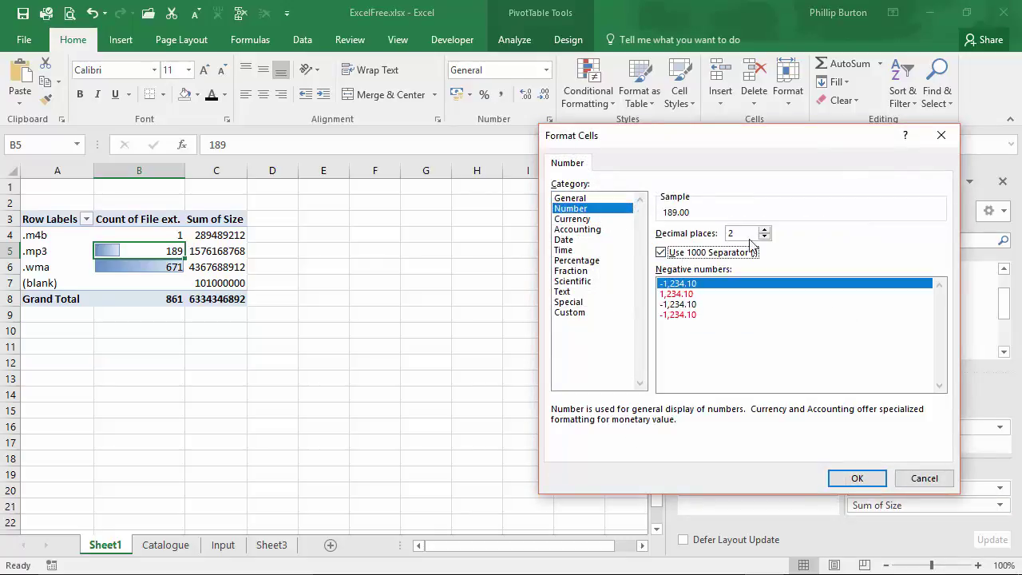
pyautogui.click(848, 478)
pyautogui.click(795, 420)
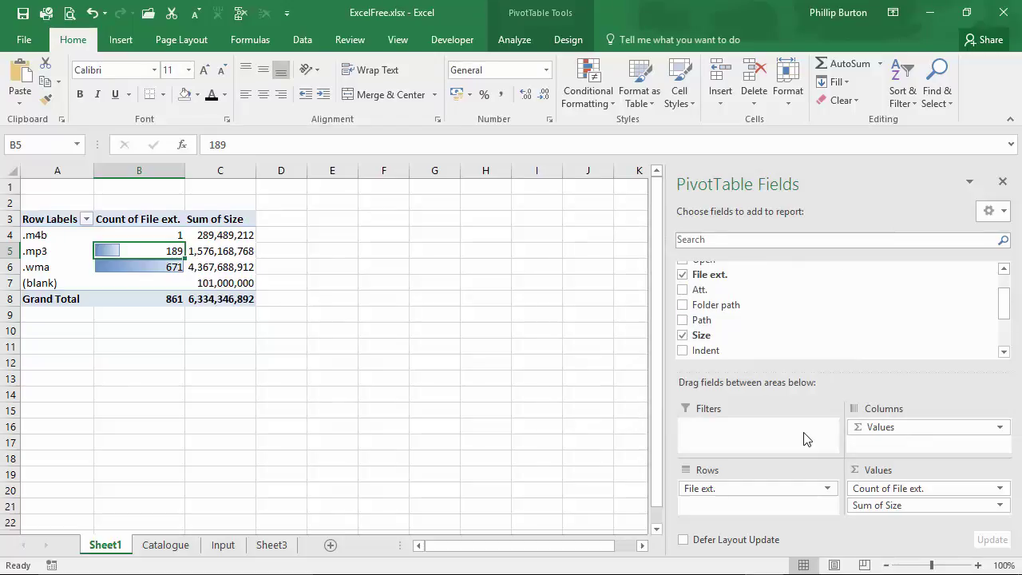
# - Remove Count of File ext. from the PivotTable's values and look through the remaining available fields
pyautogui.moveTo(871, 488); pyautogui.dragTo(557, 445)
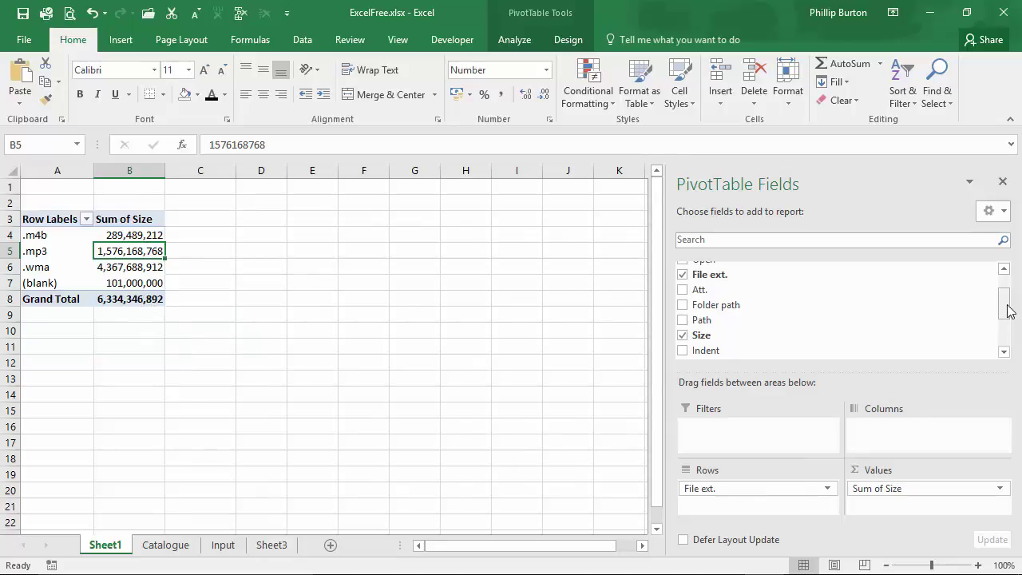
pyautogui.moveTo(1008, 310); pyautogui.dragTo(1013, 367)
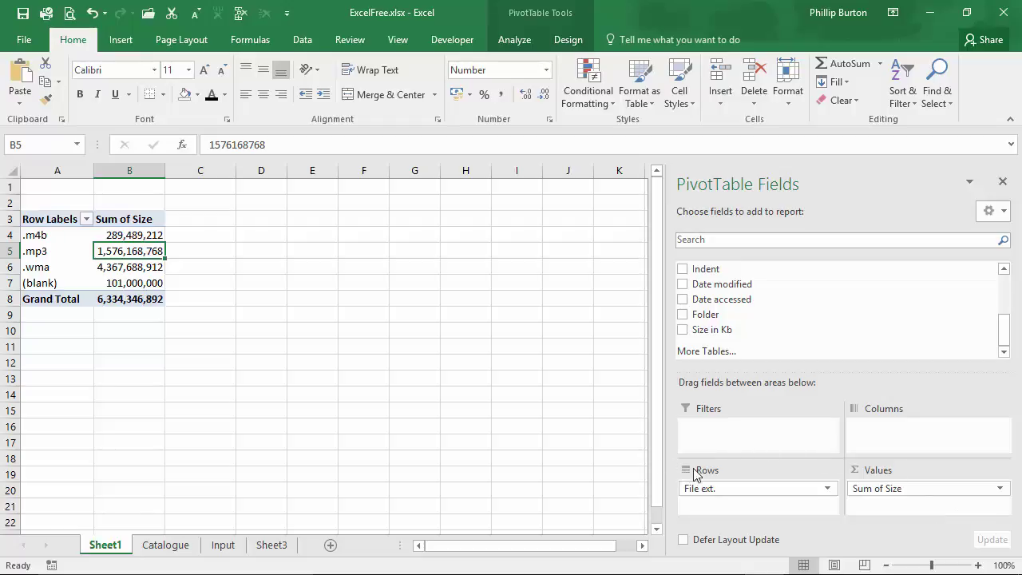
pyautogui.moveTo(711, 493); pyautogui.dragTo(771, 488)
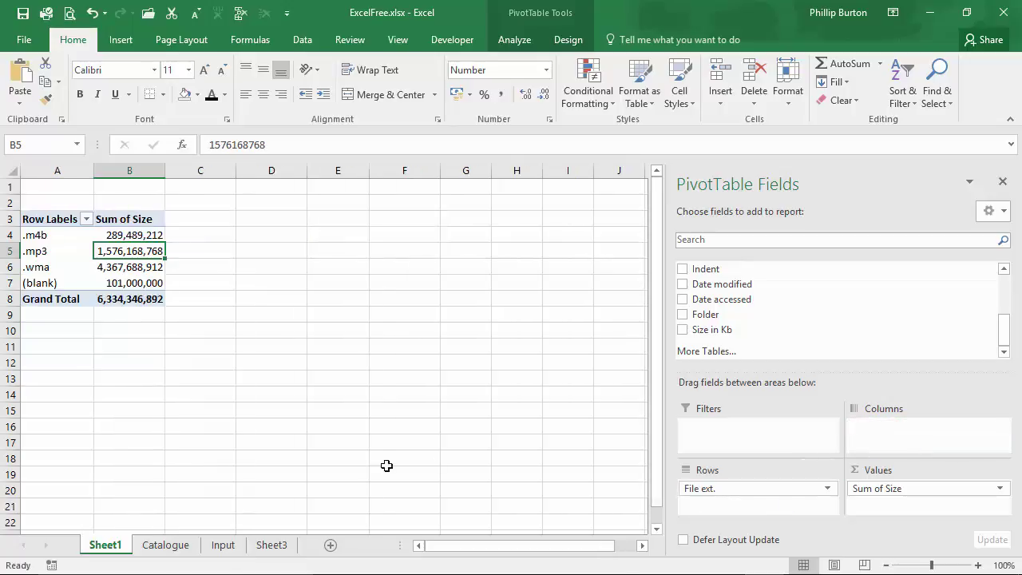
# - Add a column headed Year in N4 of the Catalogue sheet, directly after the table's Size in Kb column
pyautogui.click(171, 547)
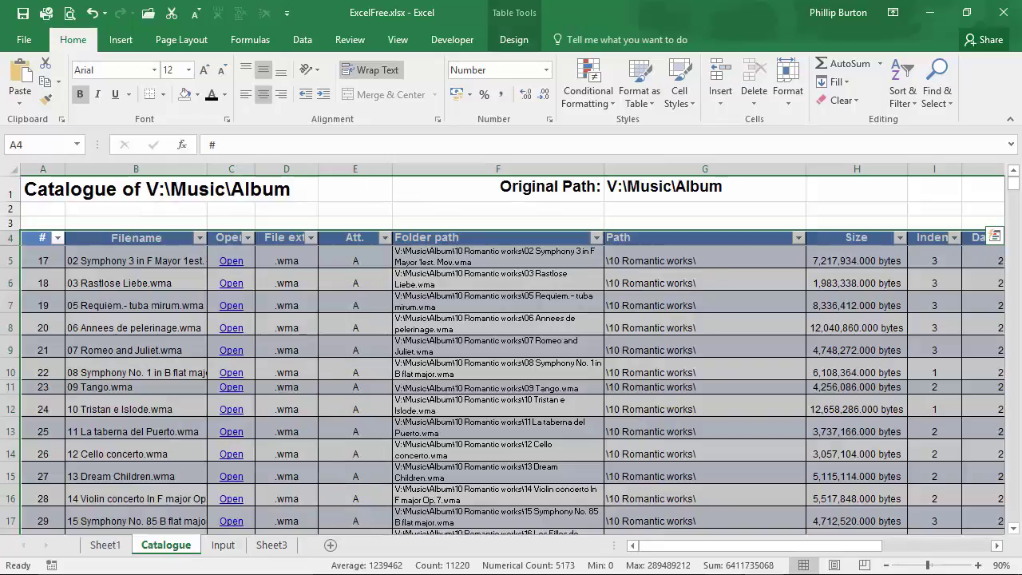
pyautogui.moveTo(810, 549); pyautogui.dragTo(918, 549)
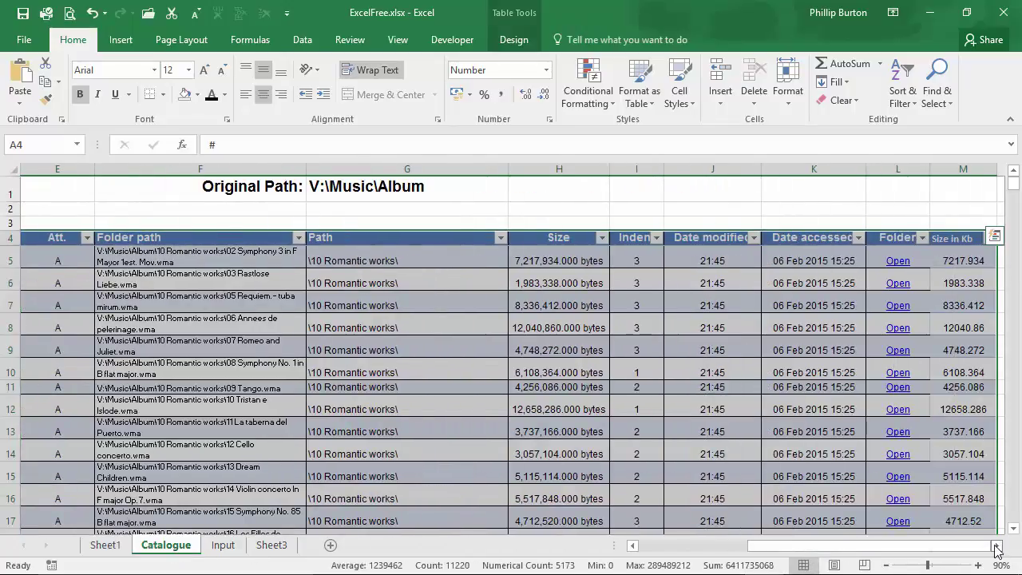
pyautogui.click(996, 546)
pyautogui.click(753, 237)
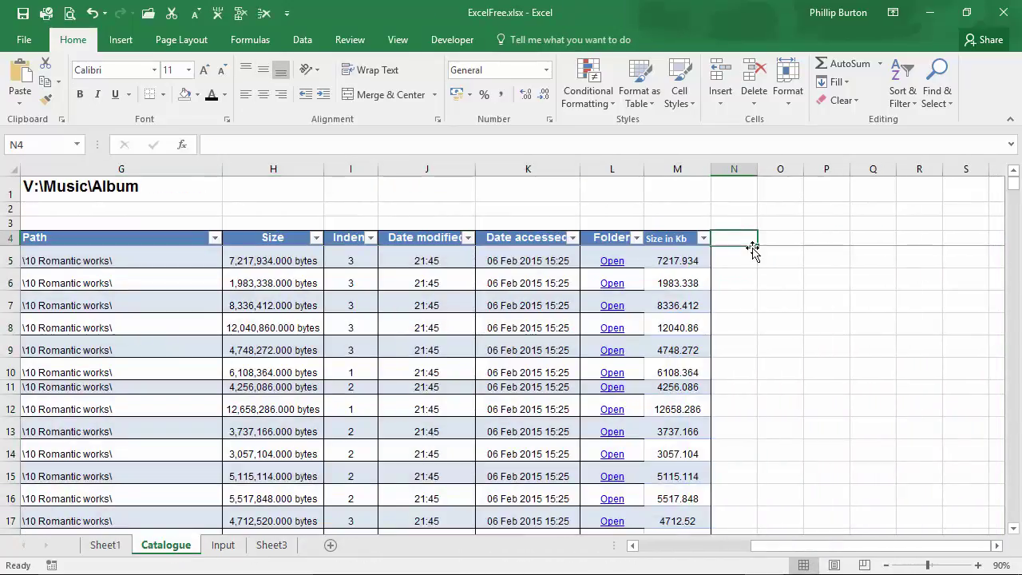
pyautogui.write('Year')
pyautogui.press('Return')
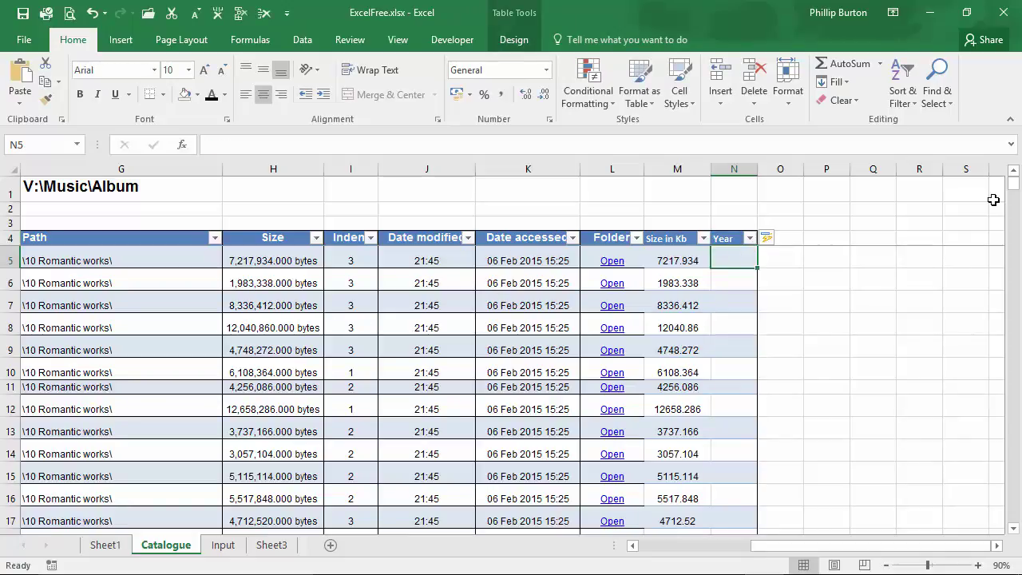
# - Fill the Year column with the formula =YEAR([@[Date modified]]), starting in N5
pyautogui.moveTo(1019, 184)
pyautogui.mouseDown()
pyautogui.moveTo(1013, 472)
pyautogui.moveTo(1013, 184)
pyautogui.mouseUp()
pyautogui.write('=year(')
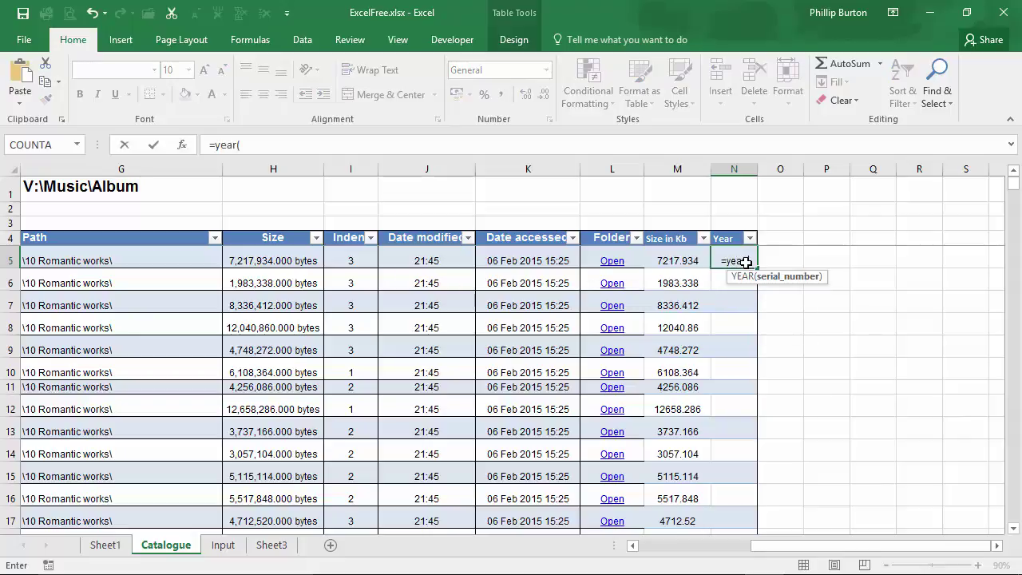
pyautogui.click(425, 260)
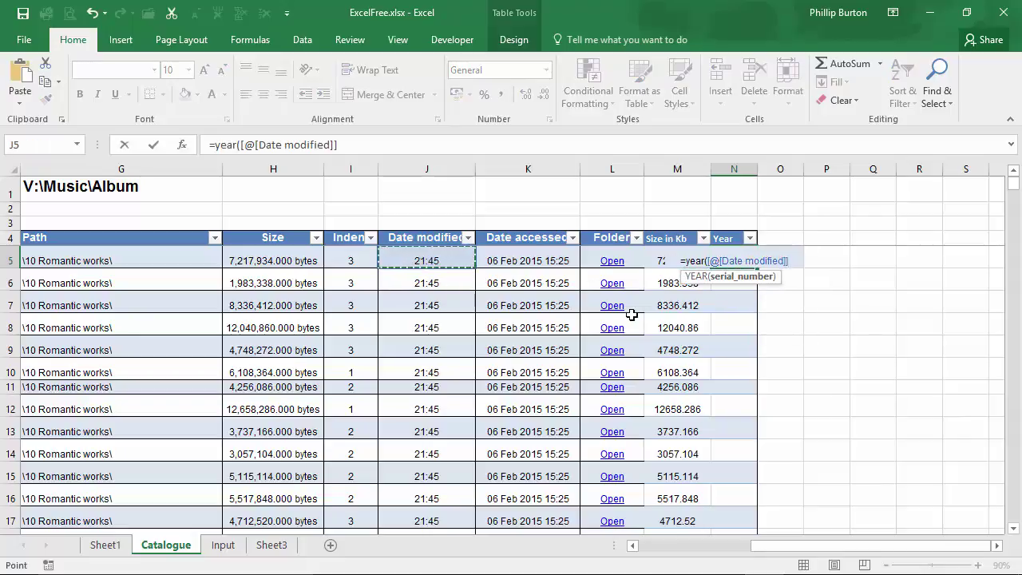
pyautogui.write(')')
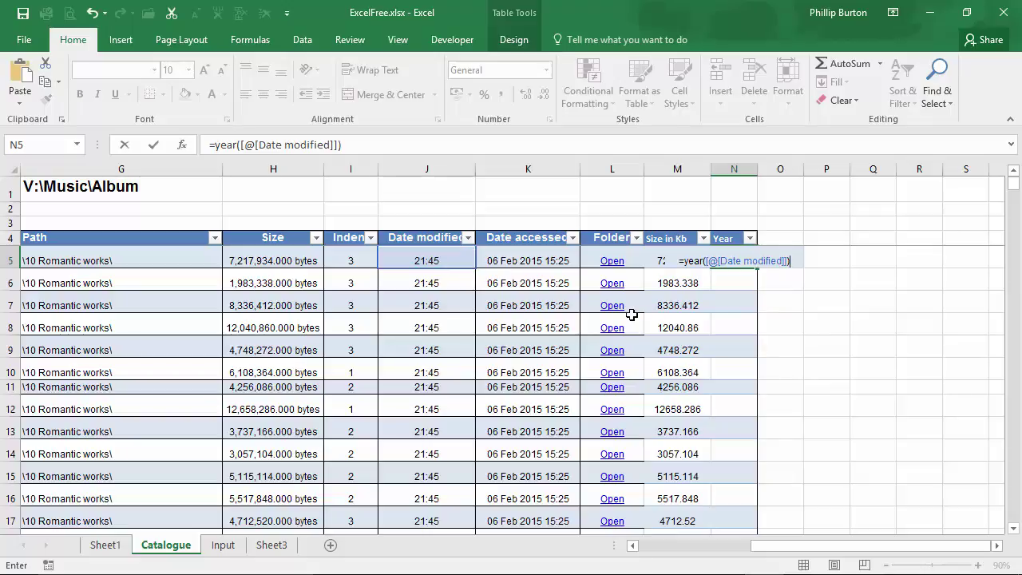
pyautogui.press('Return')
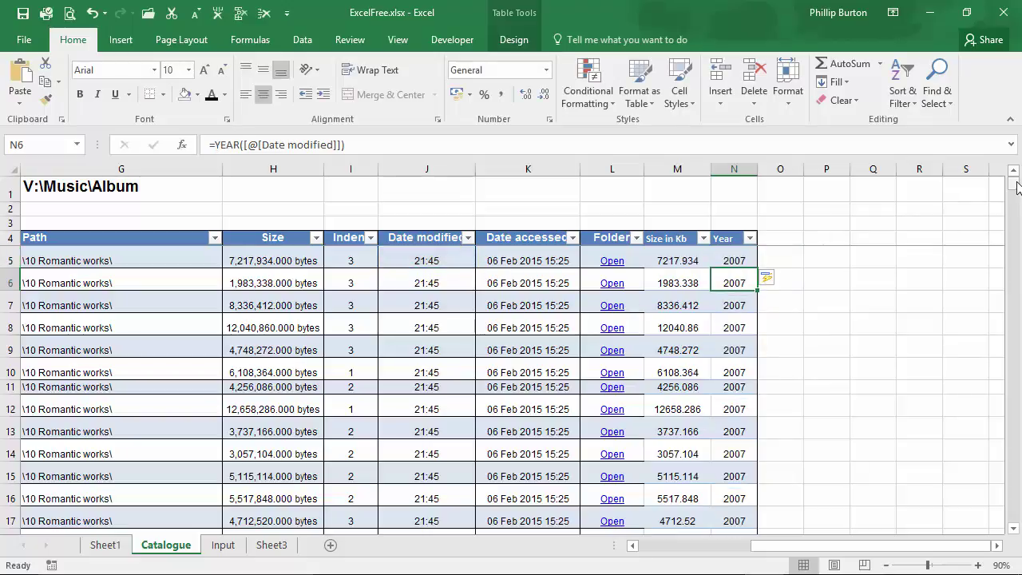
pyautogui.moveTo(1017, 186)
pyautogui.mouseDown()
pyautogui.moveTo(996, 327)
pyautogui.moveTo(1008, 407)
pyautogui.moveTo(1002, 527)
pyautogui.moveTo(1006, 201)
pyautogui.mouseUp()
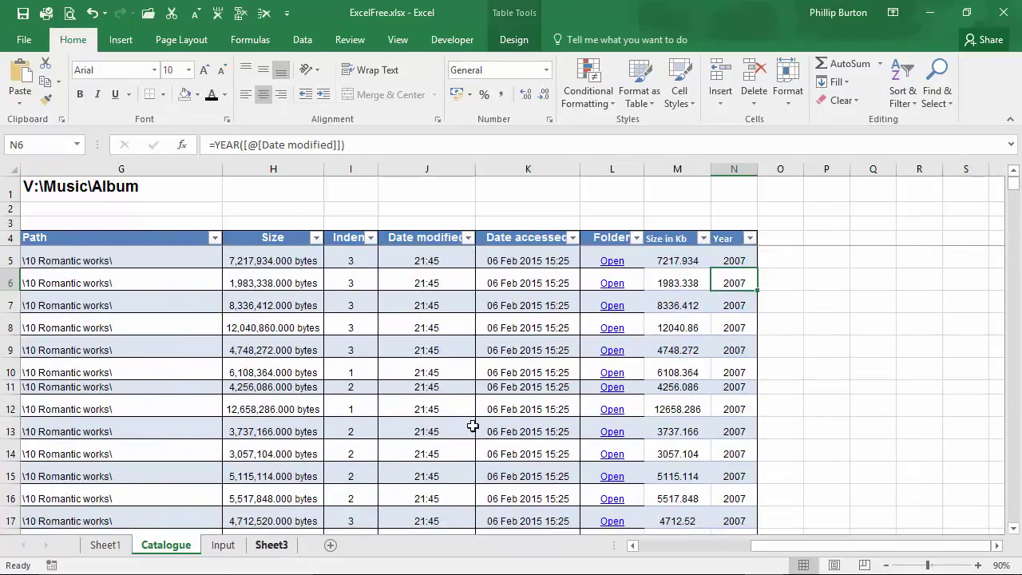
# - Refresh the PivotTable on Sheet1 so its field list includes the catalogue's new Year column
pyautogui.click(109, 546)
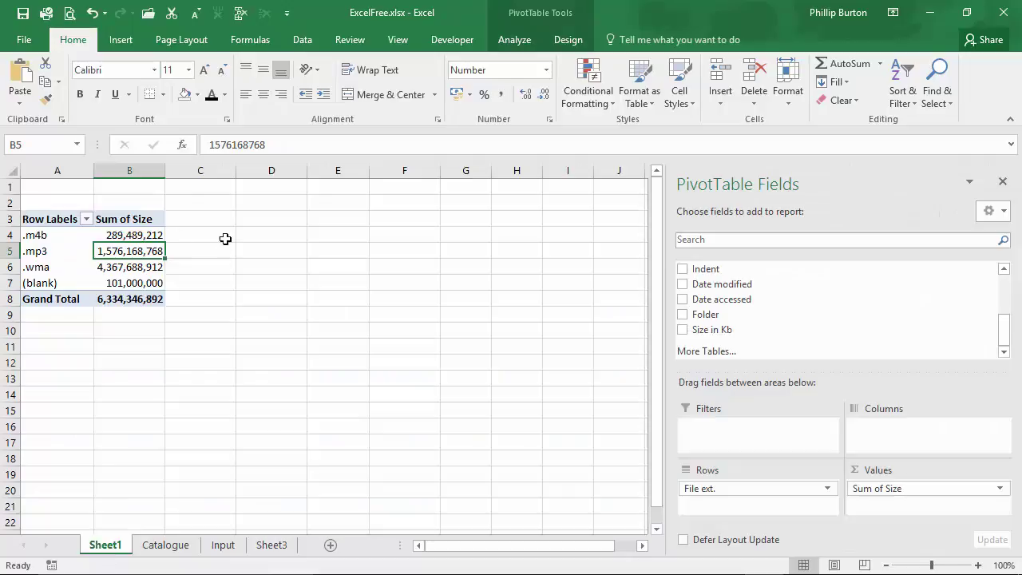
pyautogui.click(160, 546)
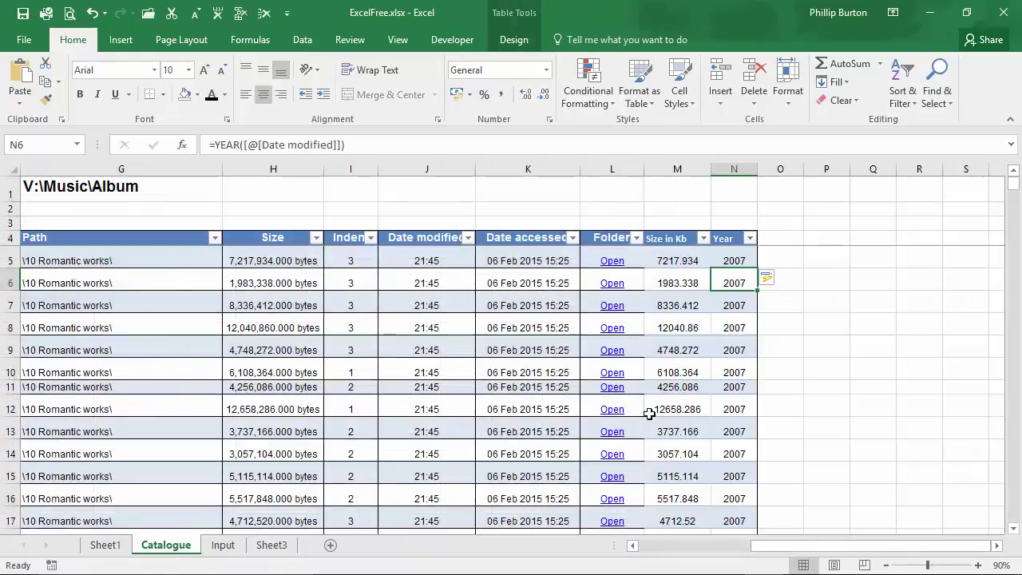
pyautogui.click(124, 540)
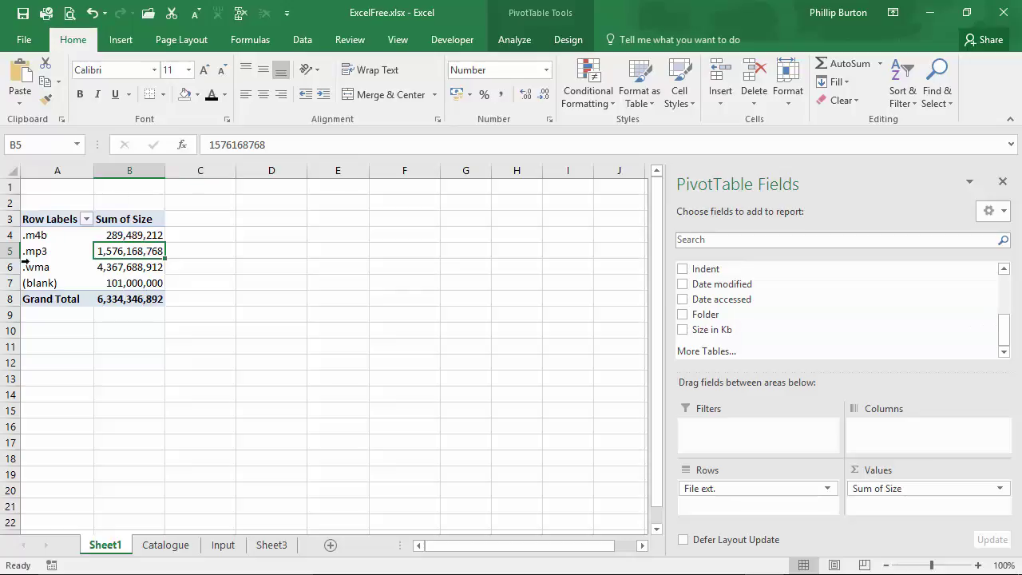
pyautogui.moveTo(98, 273)
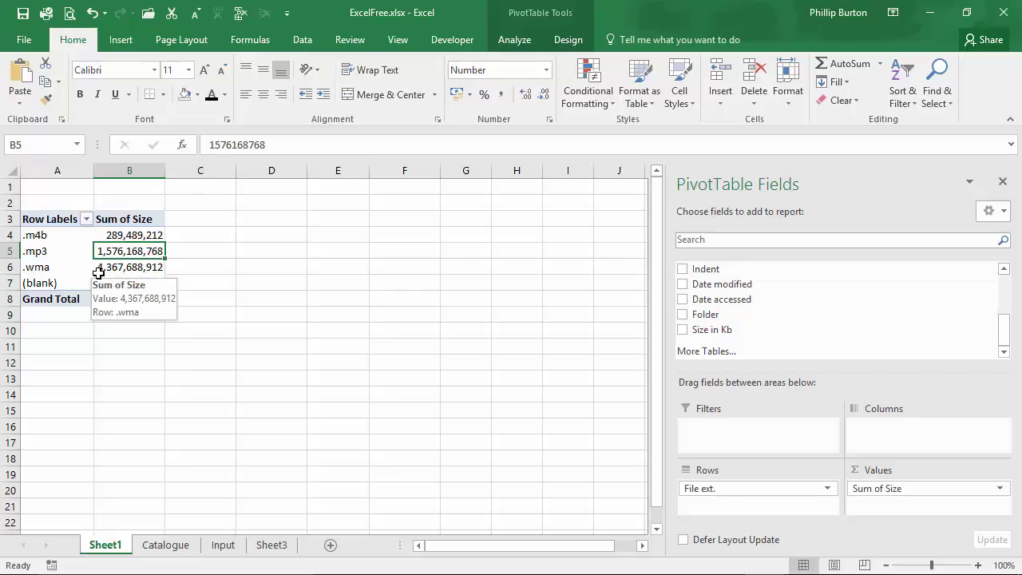
pyautogui.moveTo(146, 254)
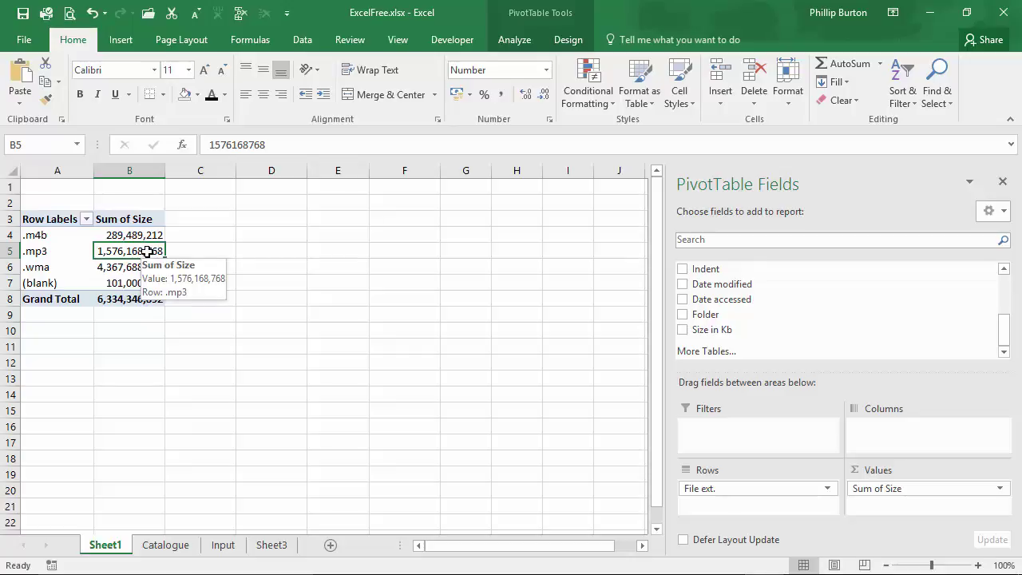
pyautogui.rightClick(146, 252)
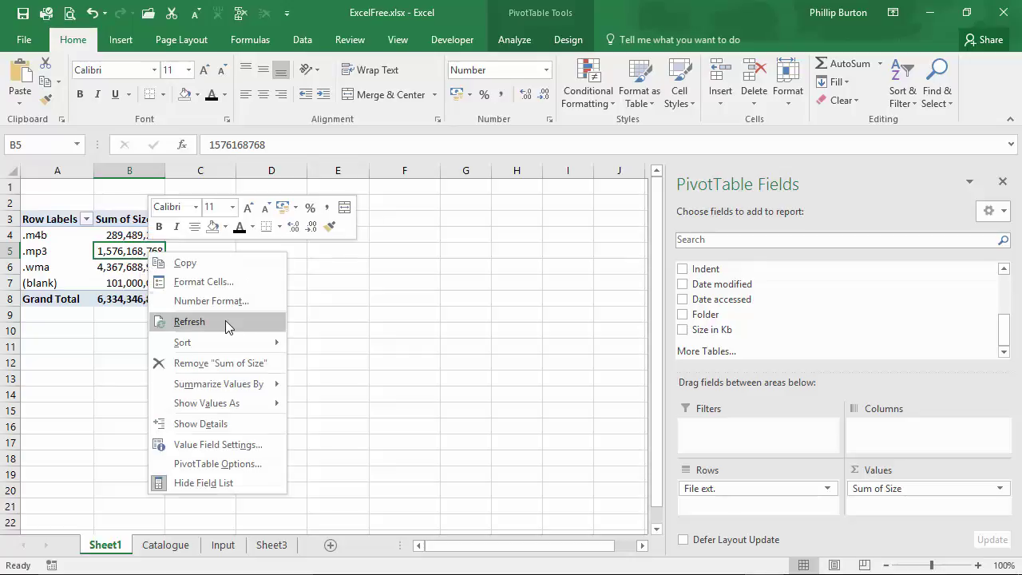
pyautogui.click(516, 45)
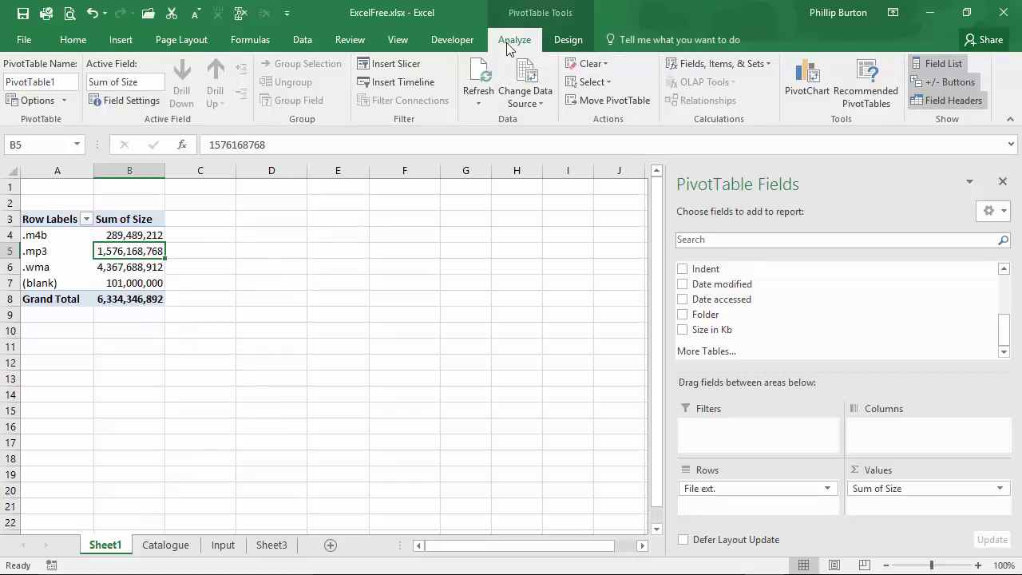
pyautogui.rightClick(157, 252)
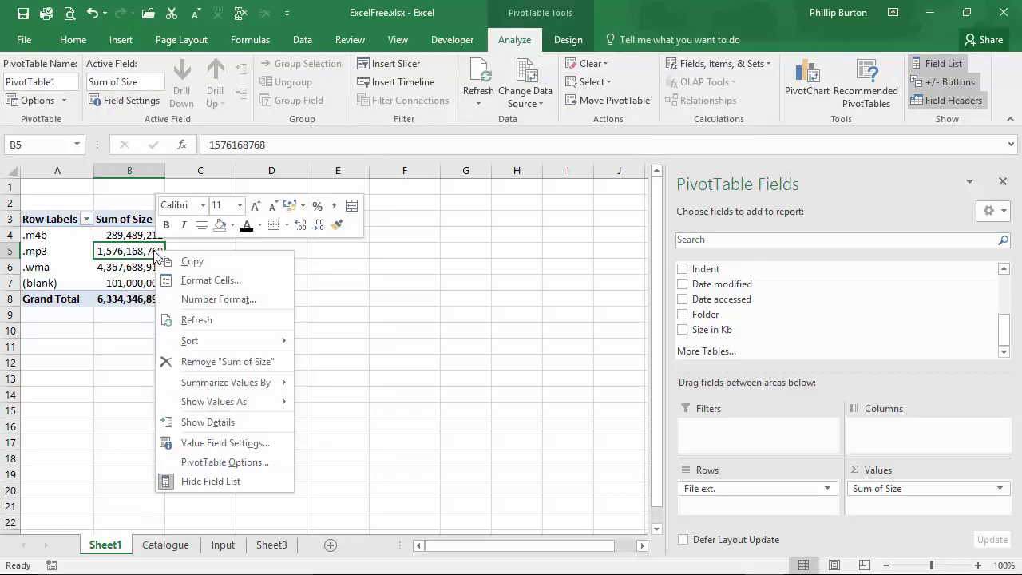
pyautogui.click(230, 322)
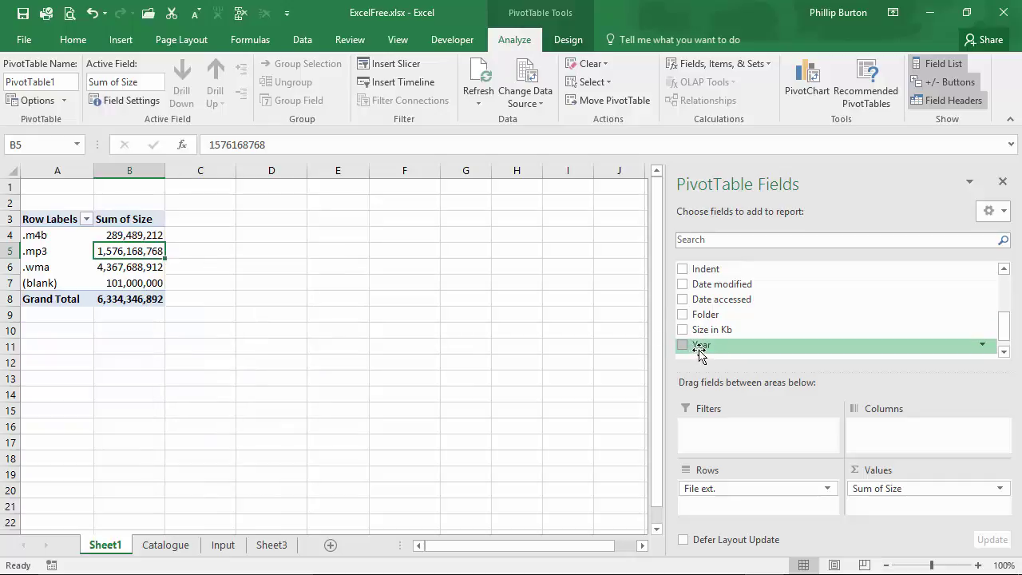
# - Add the Year field to the PivotTable's rows beneath File ext. and check the years listed under .mp3 and .wma
pyautogui.moveTo(704, 343); pyautogui.dragTo(748, 502)
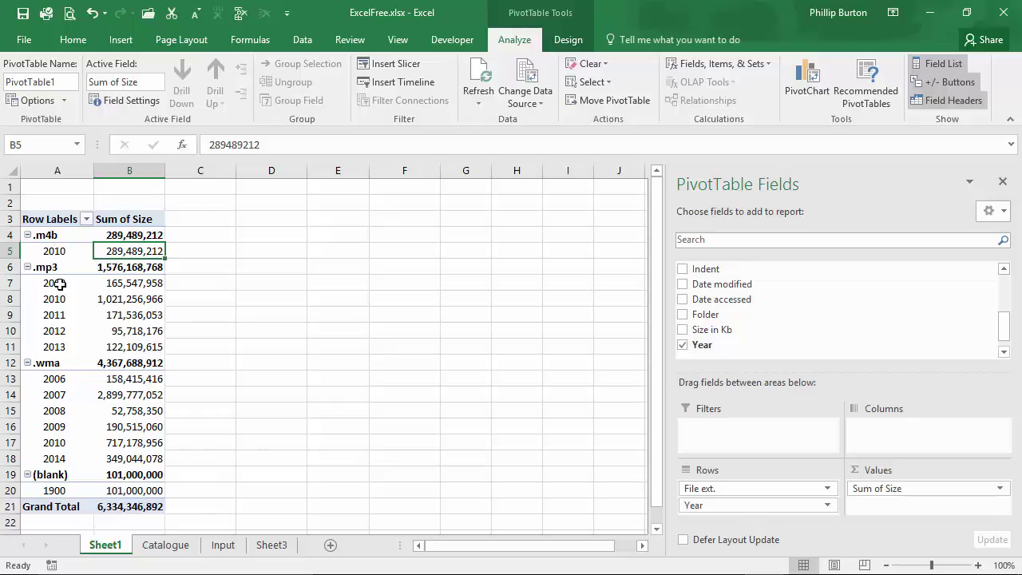
pyautogui.moveTo(60, 284); pyautogui.dragTo(51, 346)
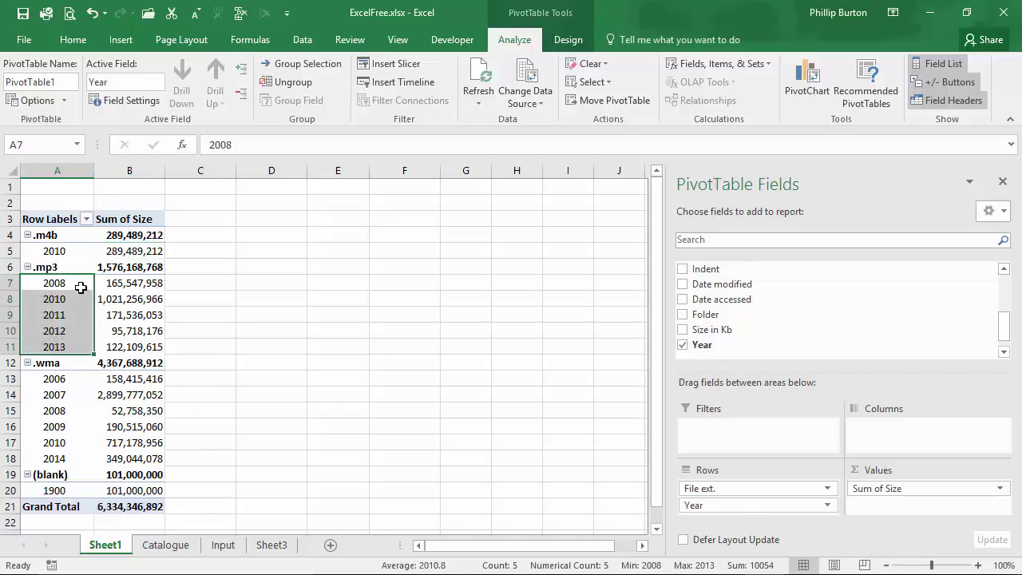
pyautogui.moveTo(71, 384); pyautogui.dragTo(73, 459)
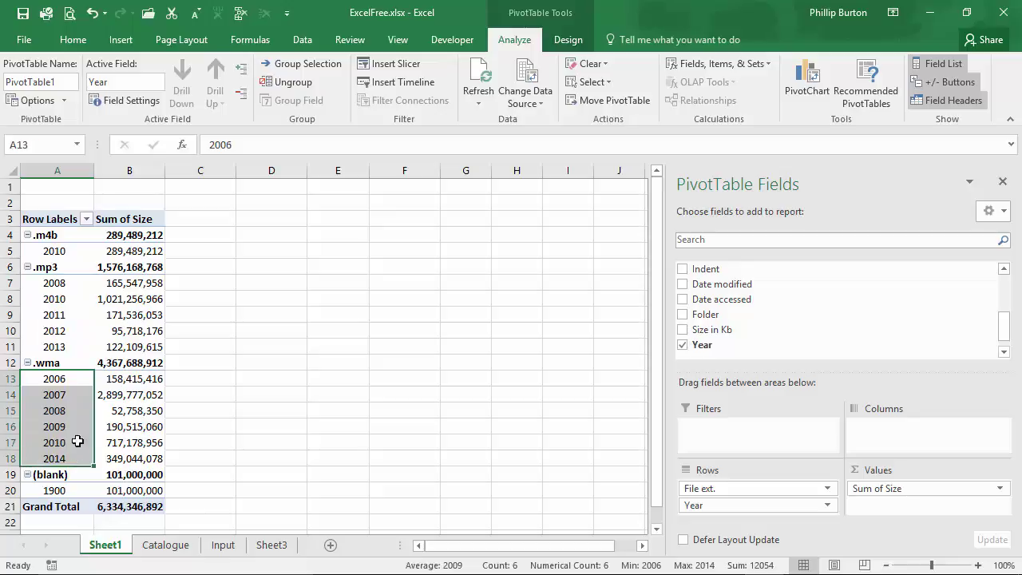
pyautogui.click(152, 389)
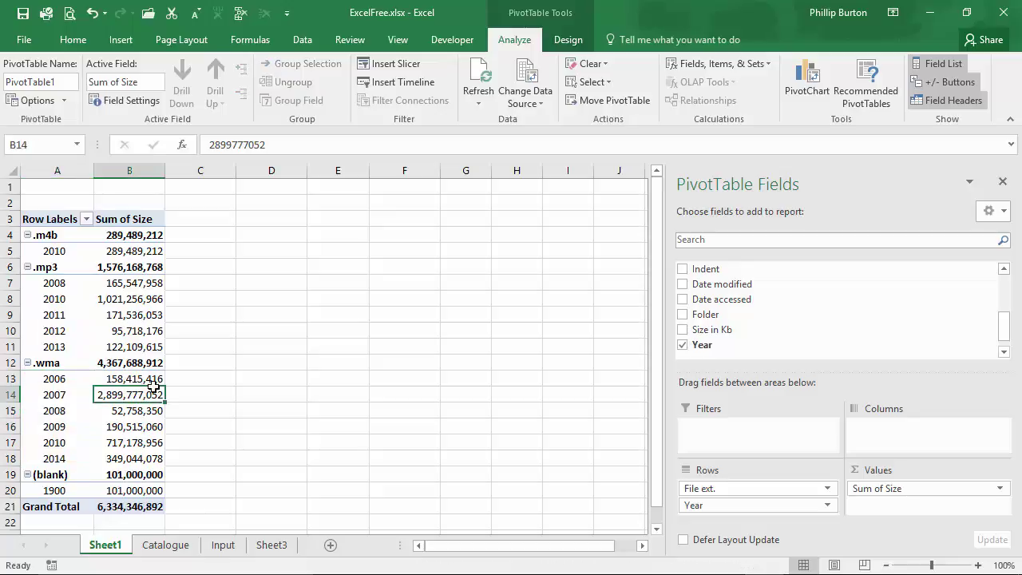
# - Move the PivotTable's Year field from rows to columns and review the totals across all years
pyautogui.moveTo(725, 506); pyautogui.dragTo(867, 429)
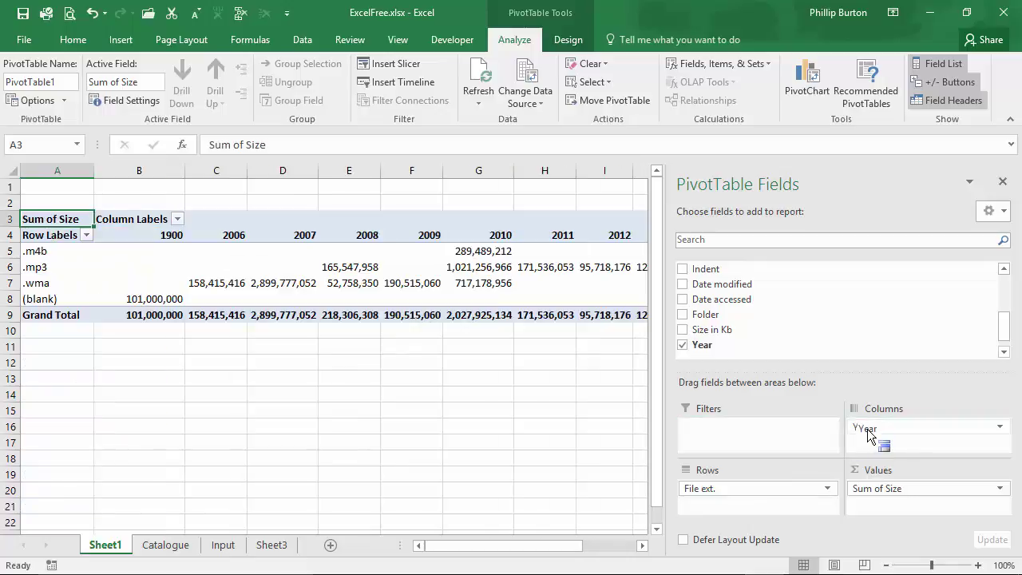
pyautogui.moveTo(164, 171); pyautogui.dragTo(527, 250)
pyautogui.click(494, 330)
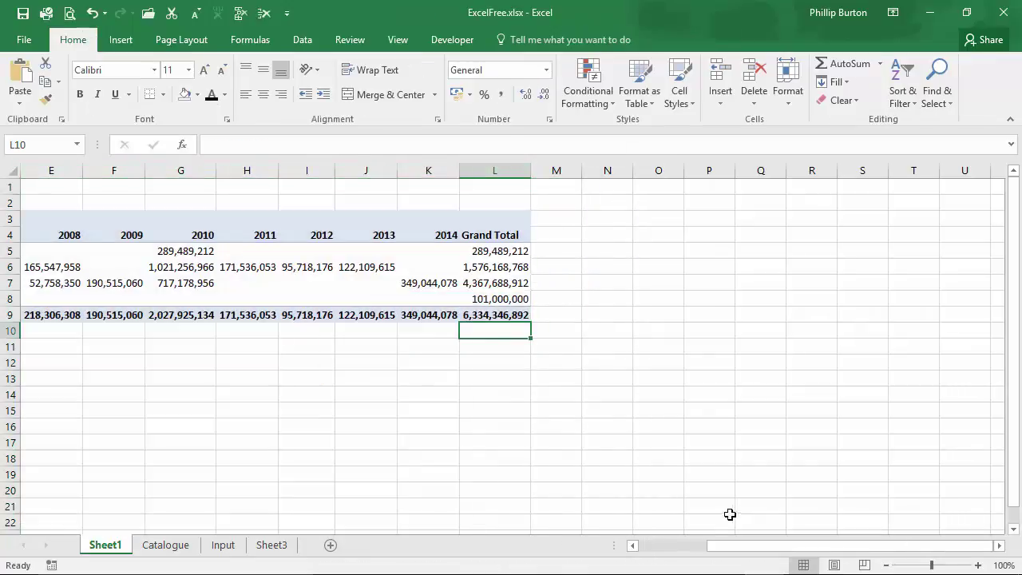
pyautogui.click(663, 546)
pyautogui.click(144, 346)
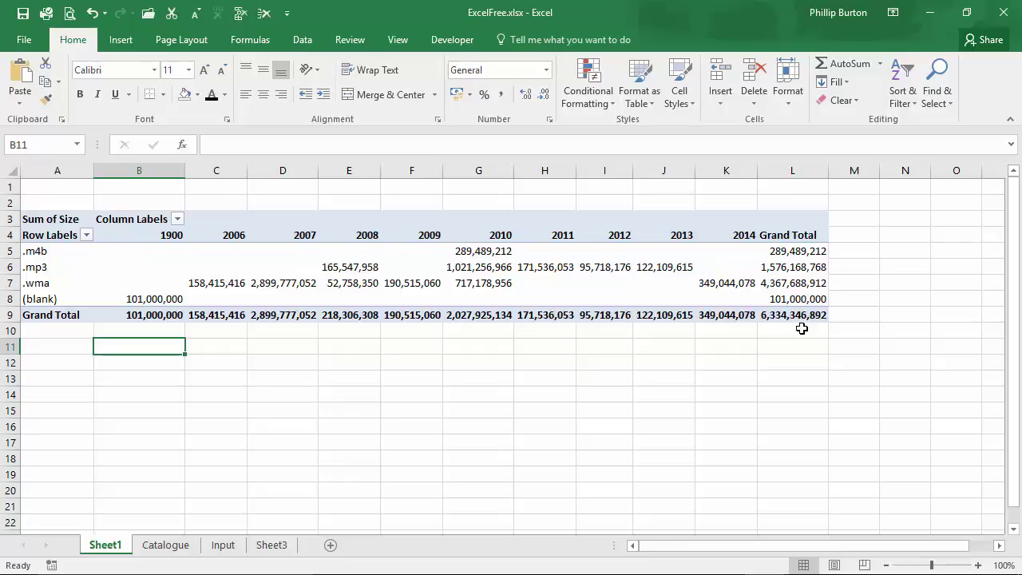
# - Change the PivotTable's Size value field to be summarized by Count
pyautogui.click(342, 282)
pyautogui.click(908, 493)
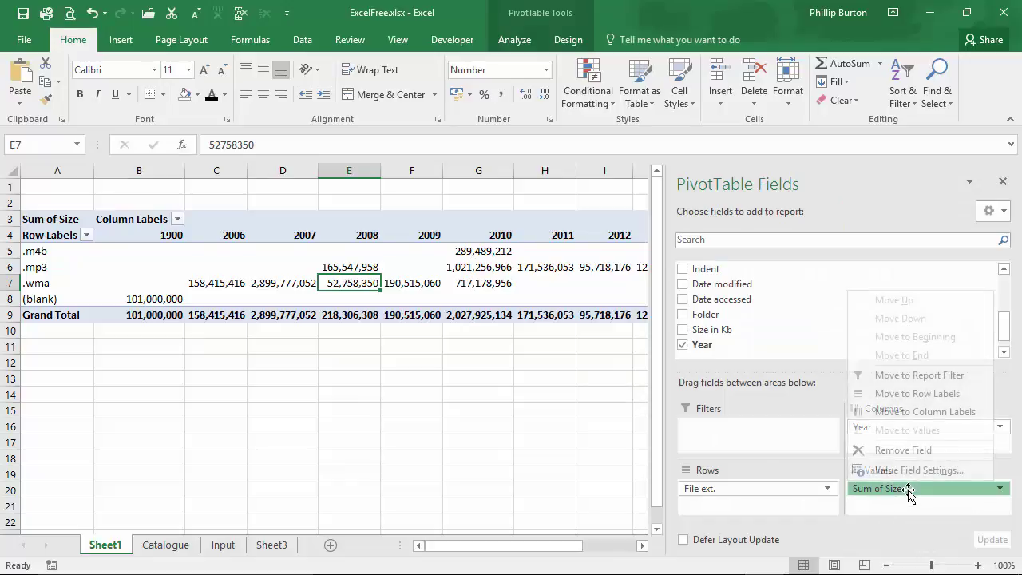
pyautogui.click(882, 468)
pyautogui.click(629, 335)
pyautogui.click(809, 420)
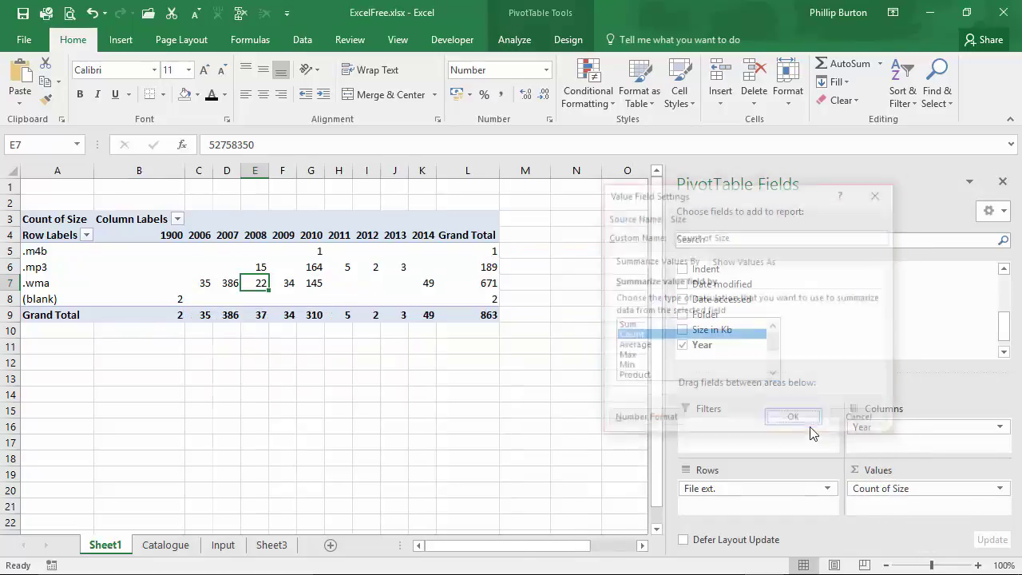
# - Examine the PivotTable's file counts for .wma in 2008 and for the (blank) extension under 1900
pyautogui.click(466, 392)
pyautogui.click(251, 289)
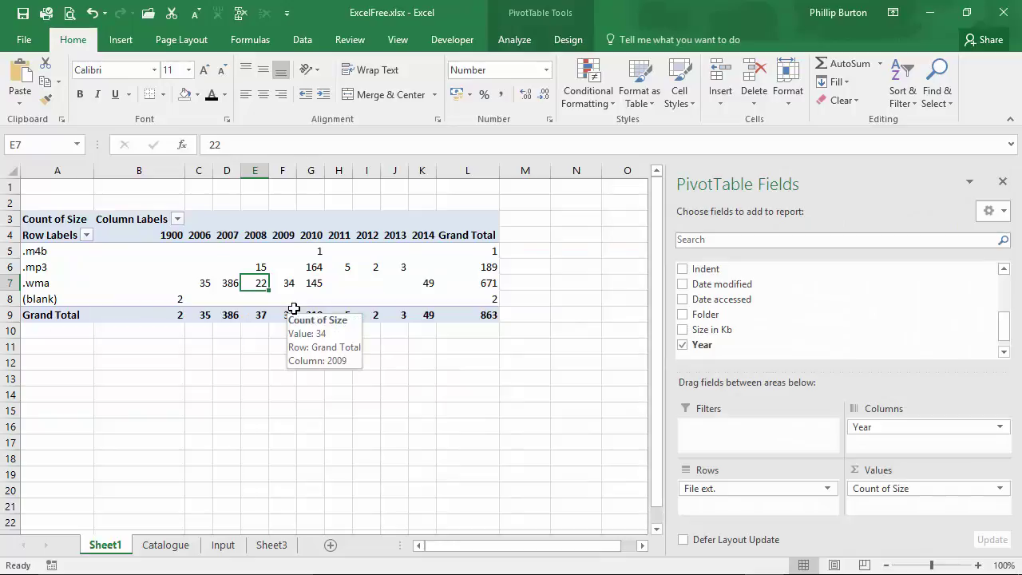
pyautogui.moveTo(255, 233); pyautogui.dragTo(253, 286)
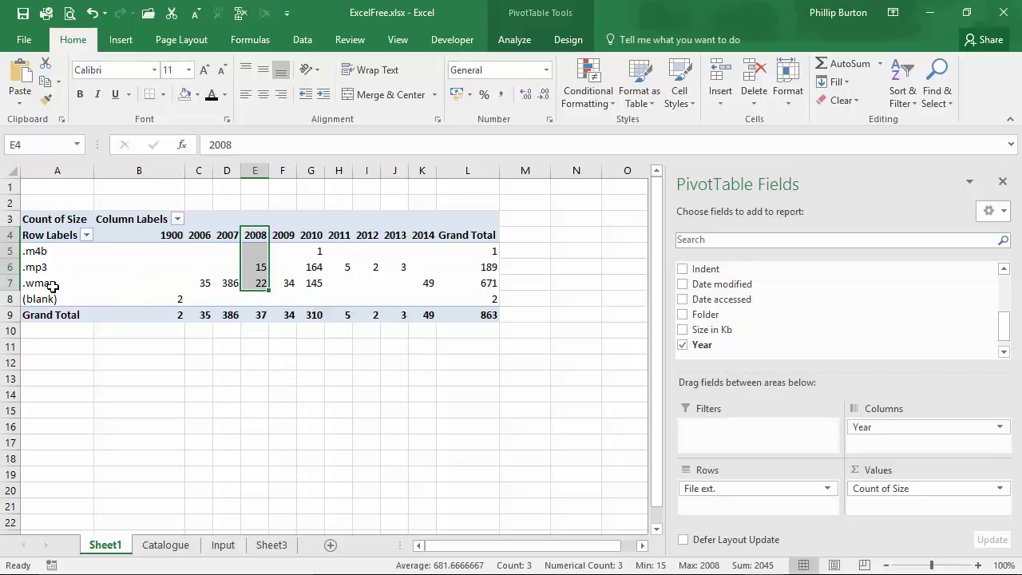
pyautogui.click(159, 238)
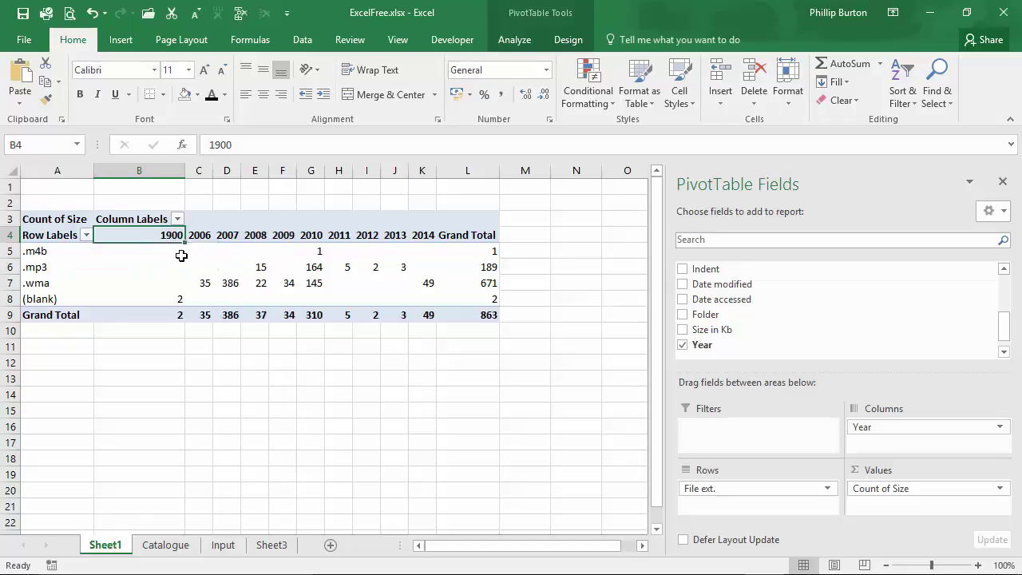
pyautogui.click(175, 295)
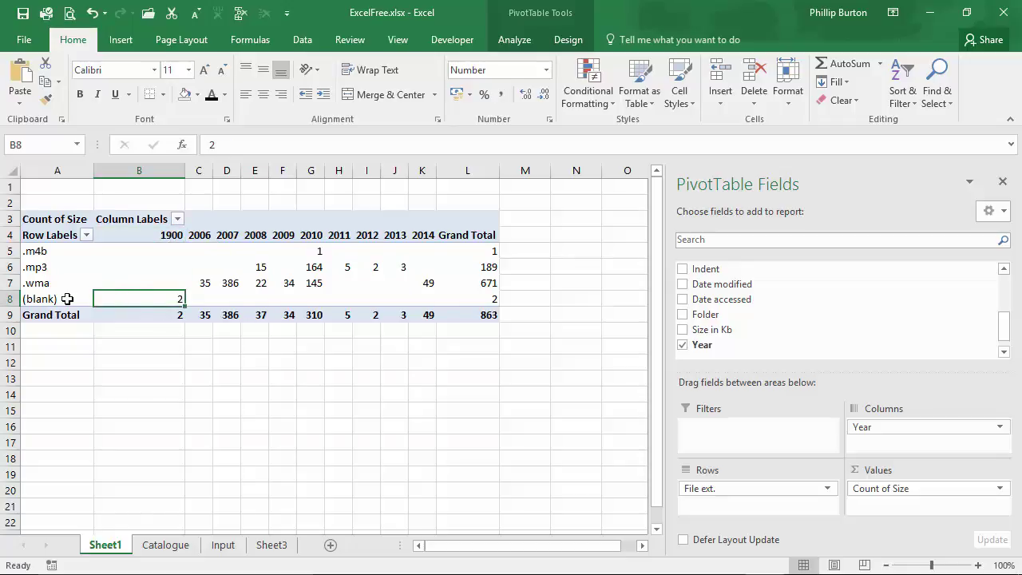
pyautogui.moveTo(66, 300); pyautogui.dragTo(142, 301)
pyautogui.moveTo(159, 236); pyautogui.dragTo(171, 294)
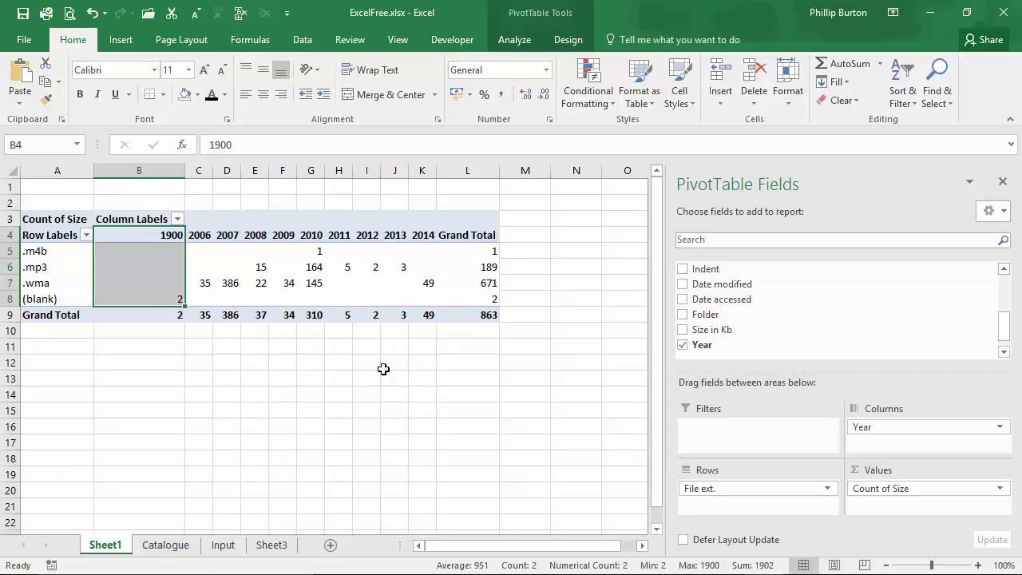
# - Change the Catalogue's Year formula to =IF([@[Date modified]]=0,"",YEAR([@[Date modified]])) and check the table's last rows
pyautogui.click(166, 546)
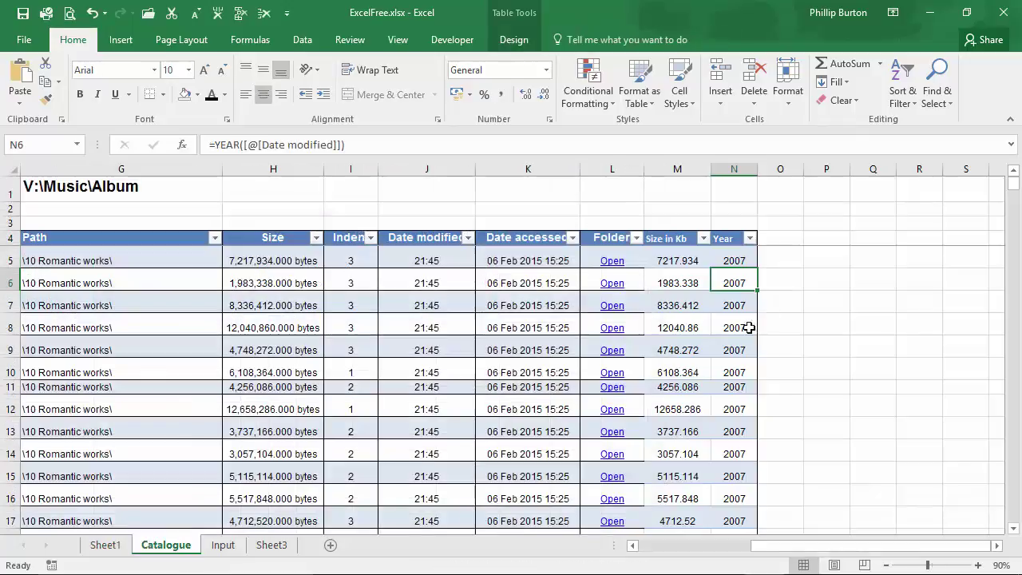
pyautogui.click(223, 146)
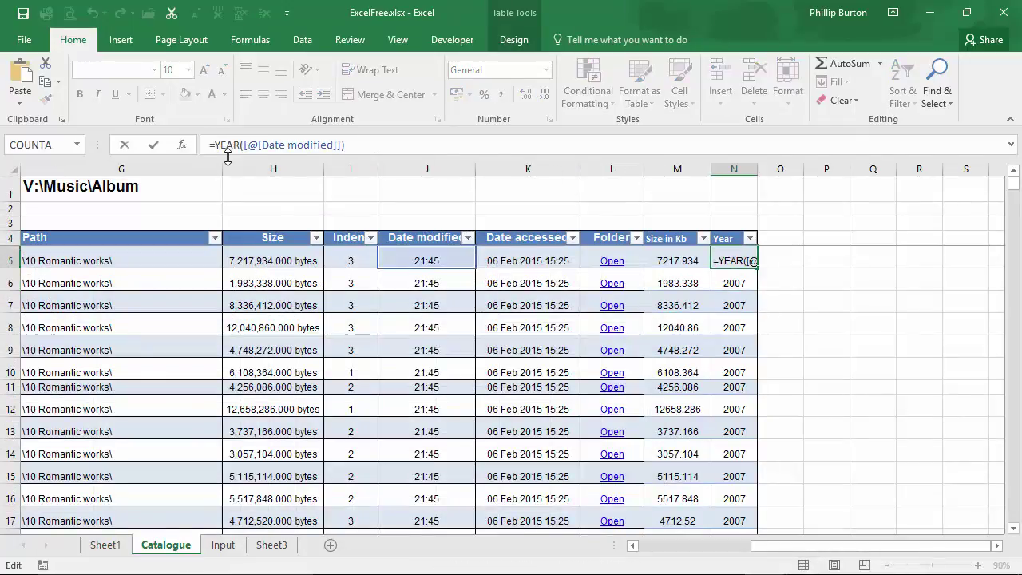
pyautogui.write('if(')
pyautogui.click(411, 260)
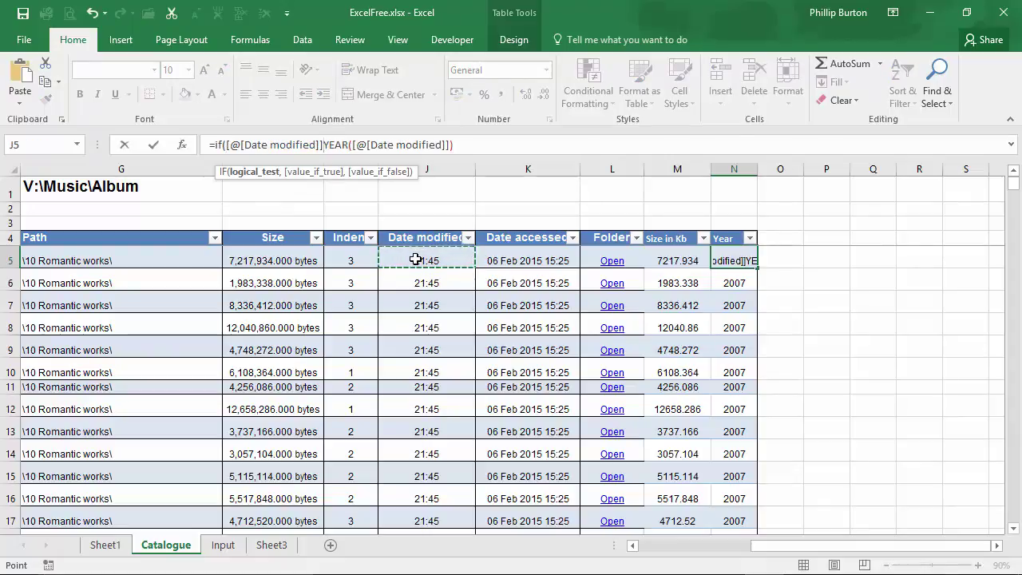
pyautogui.write('=0,')
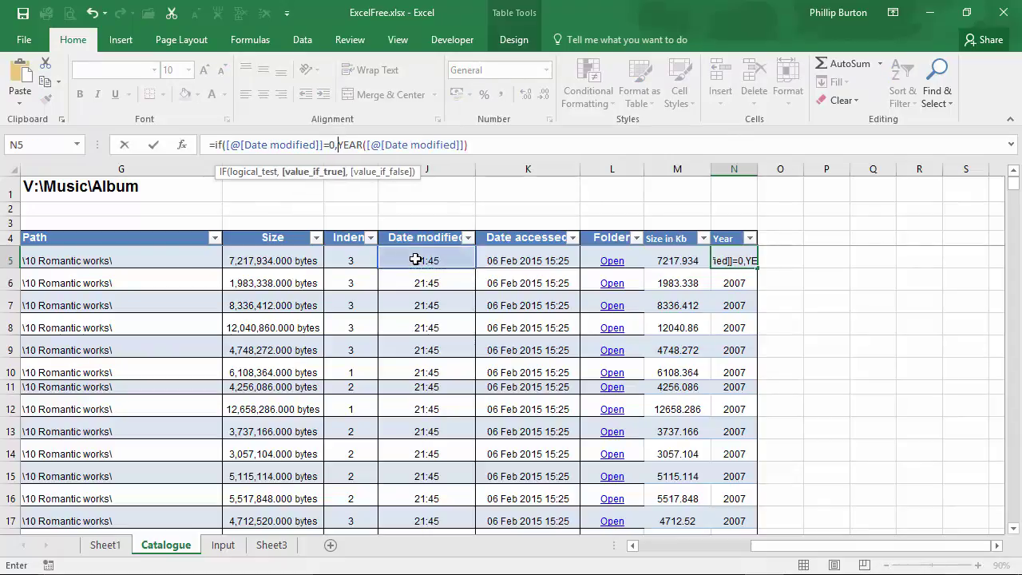
pyautogui.write('""m')
pyautogui.press('BackSpace')
pyautogui.write(',')
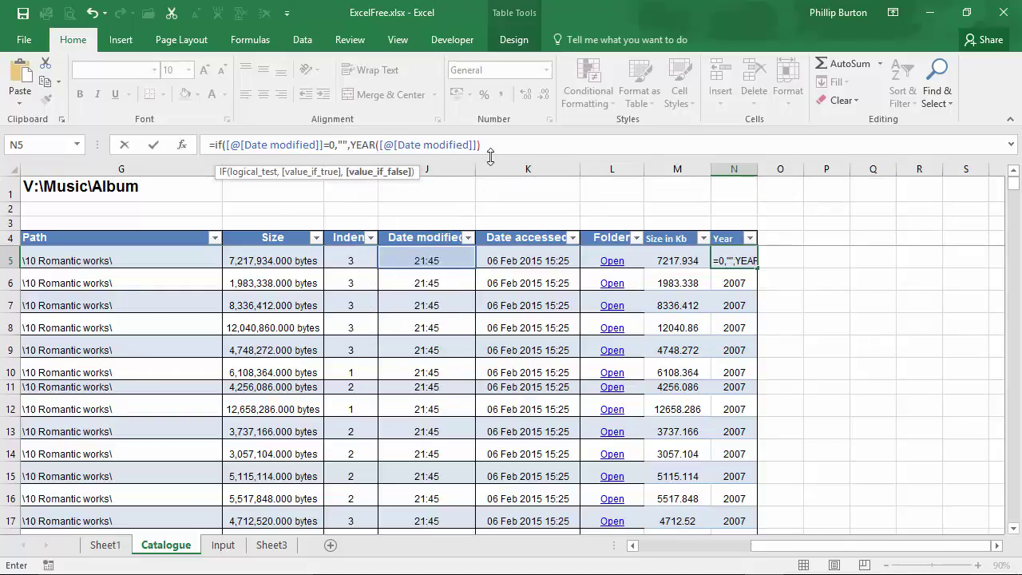
pyautogui.press('Return')
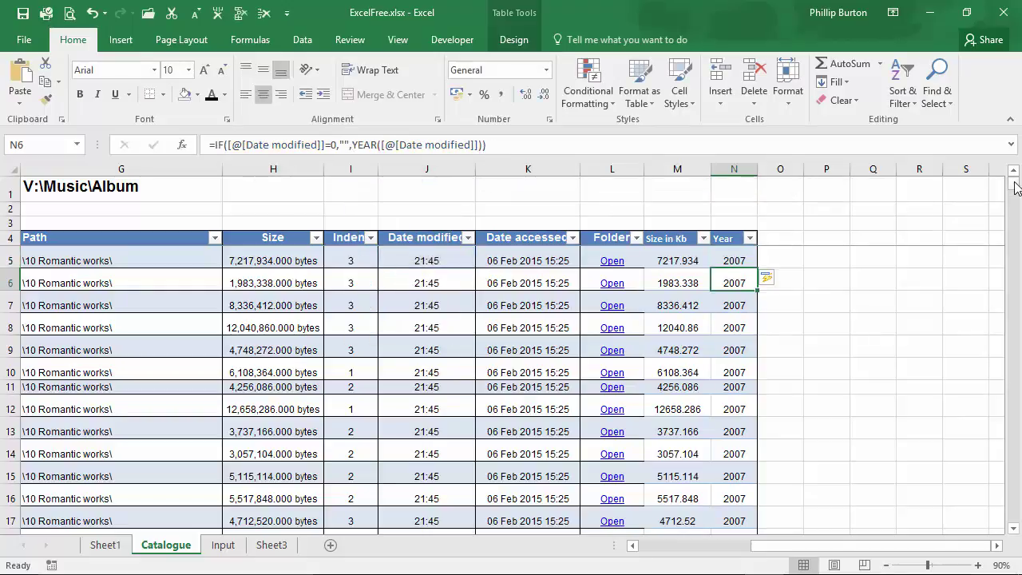
pyautogui.moveTo(1016, 187); pyautogui.dragTo(1016, 193)
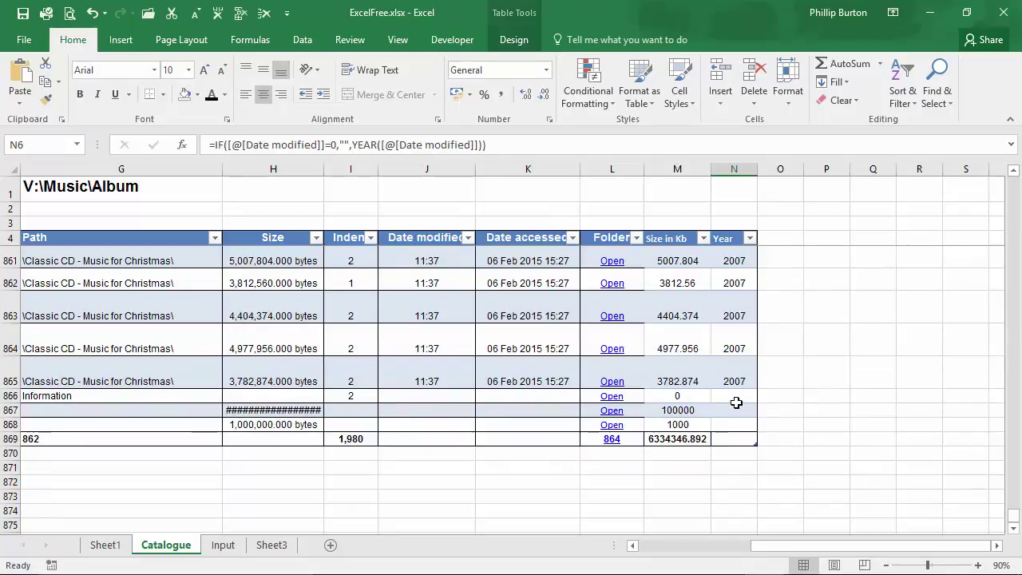
pyautogui.moveTo(736, 402); pyautogui.dragTo(735, 427)
# - Refresh the PivotTable on Sheet1 and check the column heading that replaces the year 1900
pyautogui.click(110, 548)
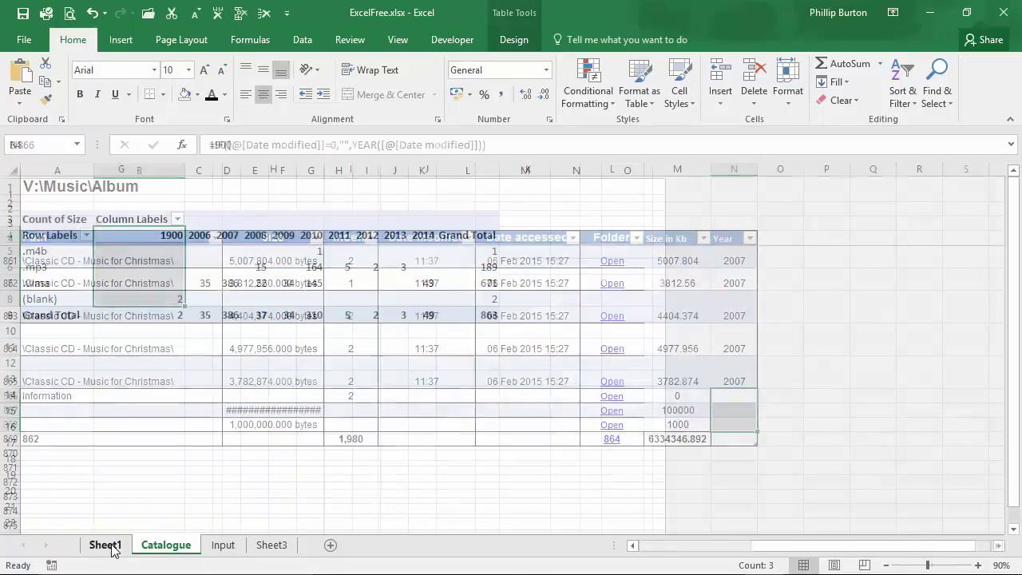
pyautogui.rightClick(315, 286)
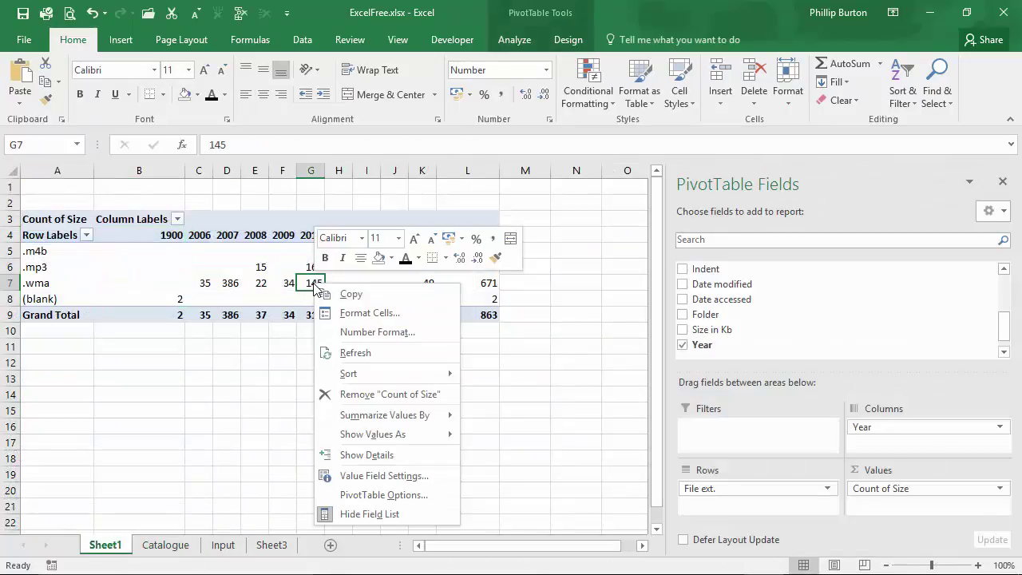
pyautogui.click(178, 246)
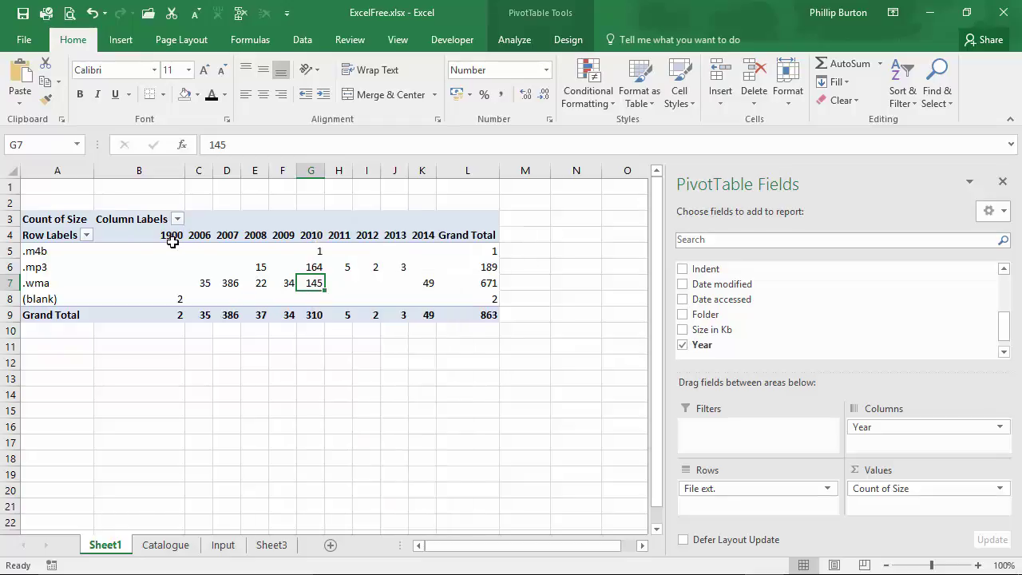
pyautogui.rightClick(319, 279)
pyautogui.click(385, 351)
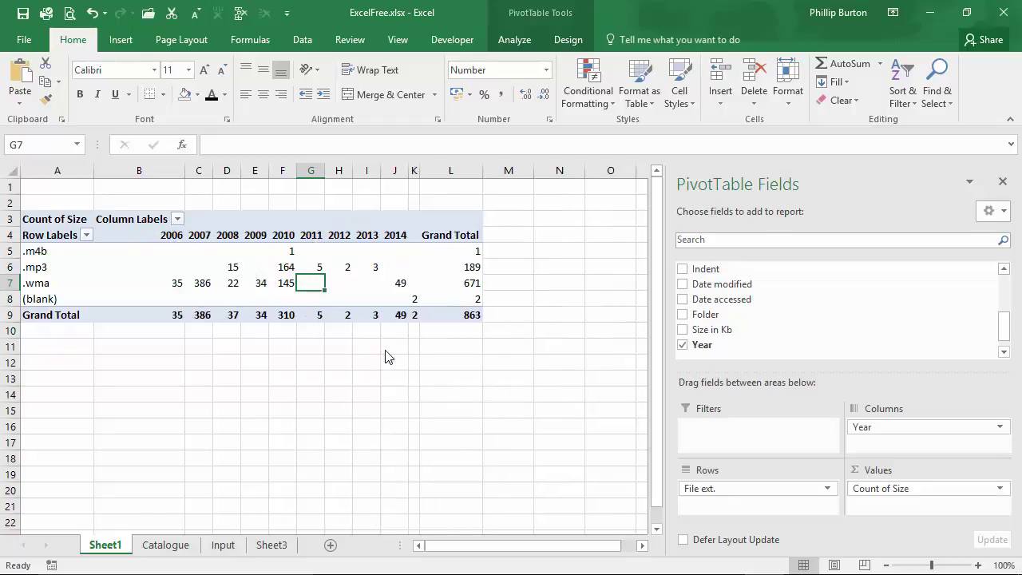
pyautogui.click(412, 237)
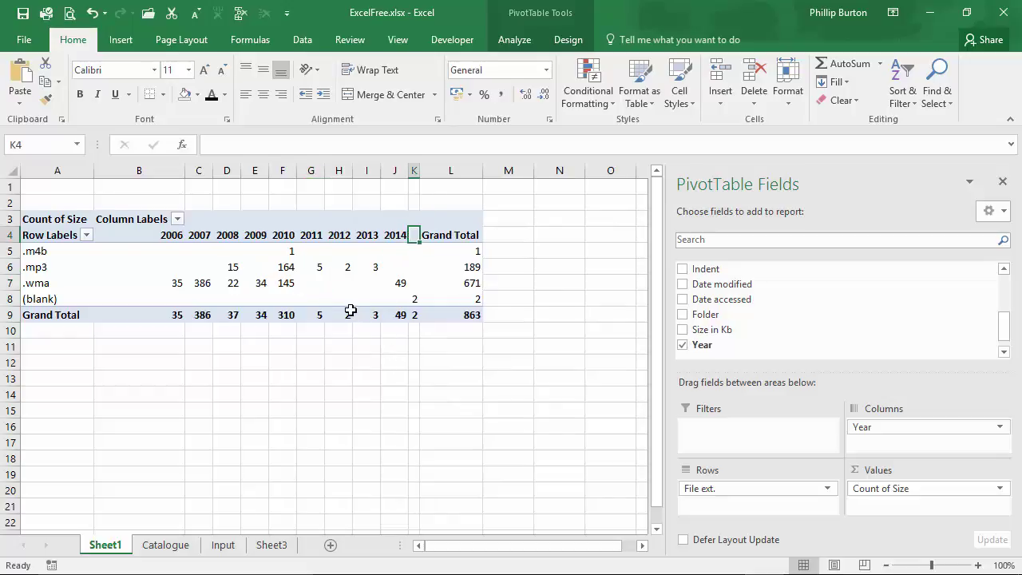
# - Show the underlying records for the .mp3 count in 2011 on a separate sheet and look through their folder paths
pyautogui.click(310, 267)
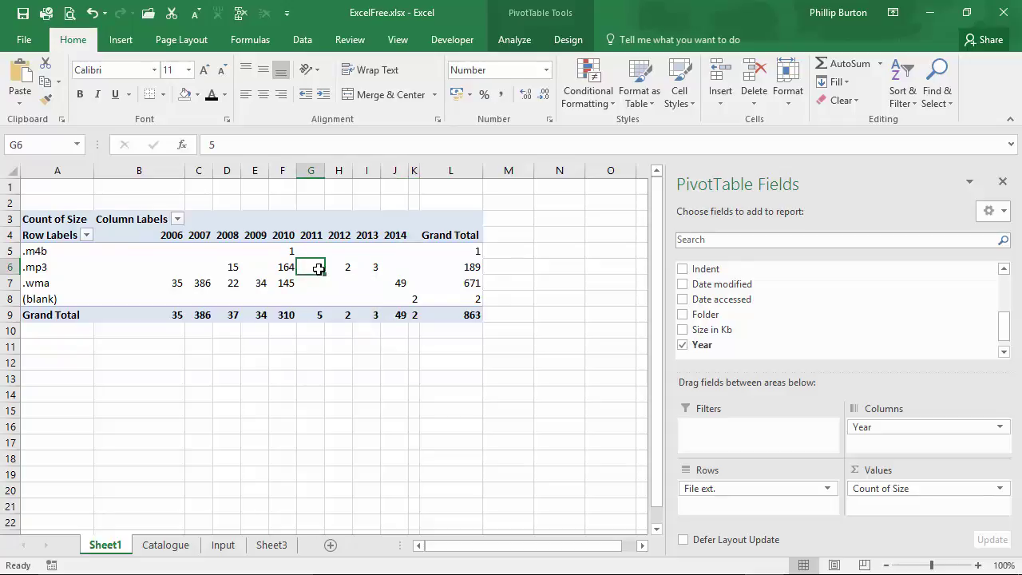
pyautogui.doubleClick(319, 267)
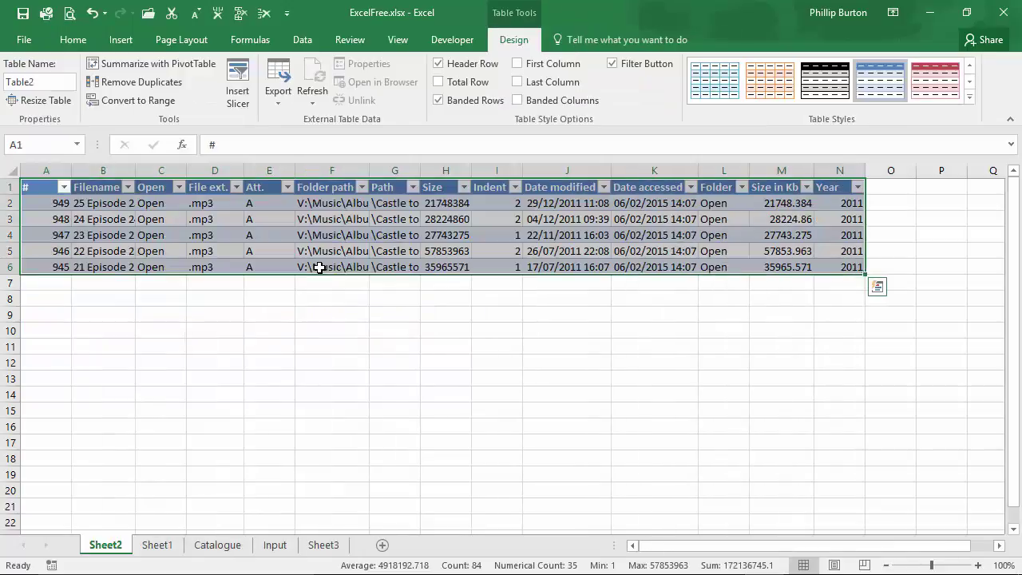
pyautogui.moveTo(351, 206); pyautogui.dragTo(336, 303)
# - Delete the detail sheet that lists the 2011 .mp3 records
pyautogui.rightClick(110, 550)
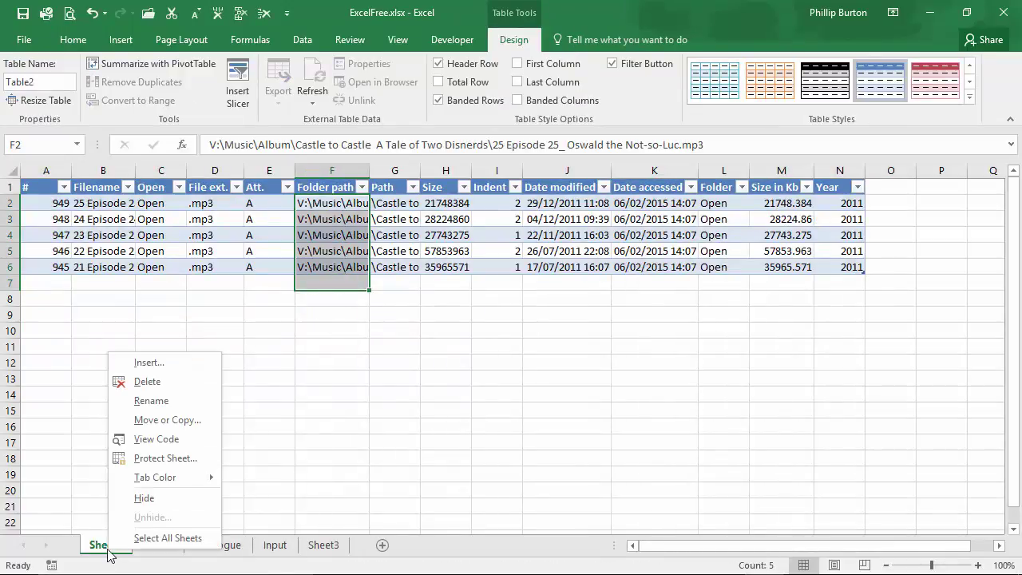
pyautogui.click(128, 380)
pyautogui.click(480, 341)
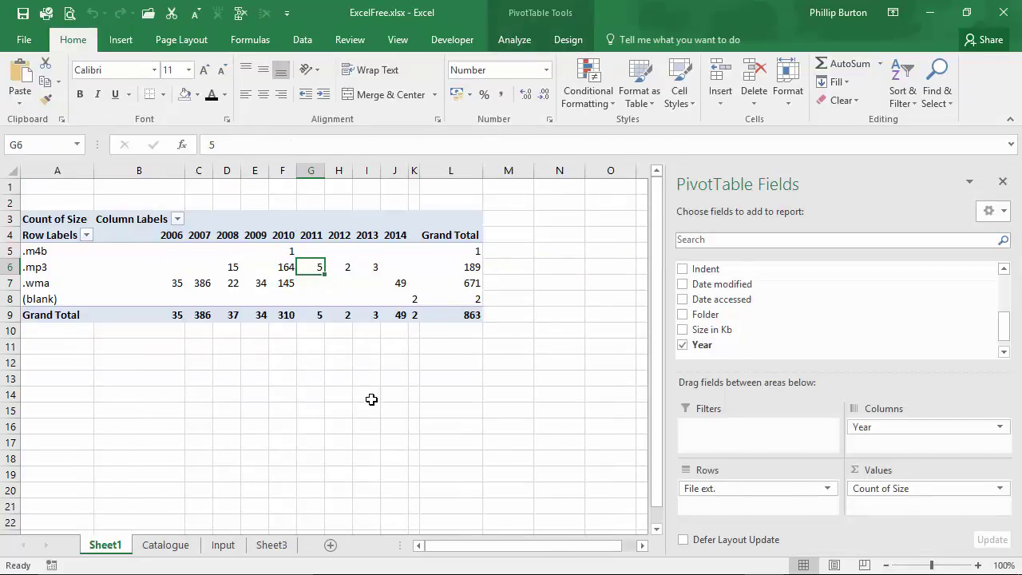
# - Open Recommended PivotTables for the Catalogue table and preview the suggestions down to Sum of Size by Year
pyautogui.click(165, 544)
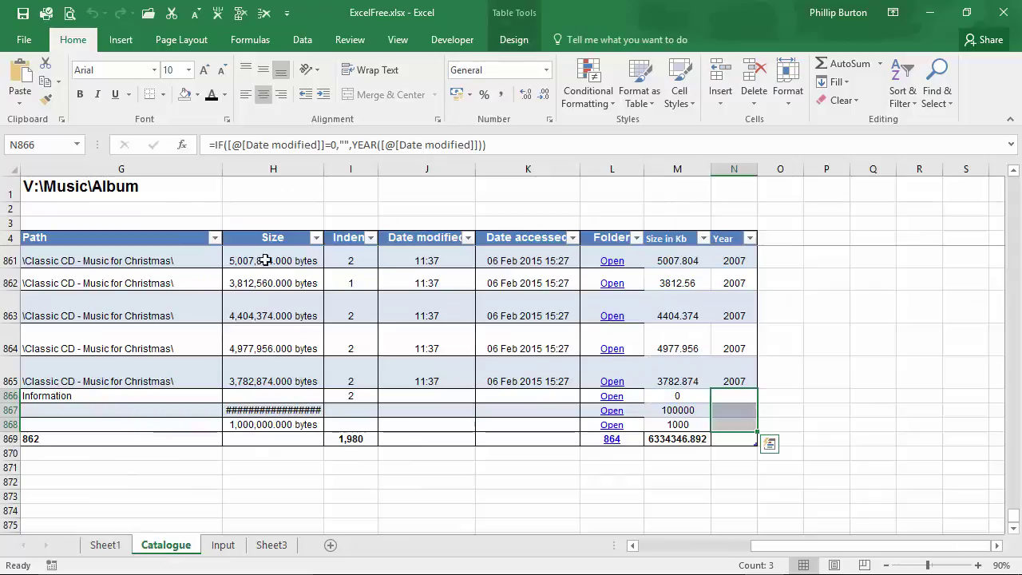
pyautogui.click(272, 283)
pyautogui.click(113, 42)
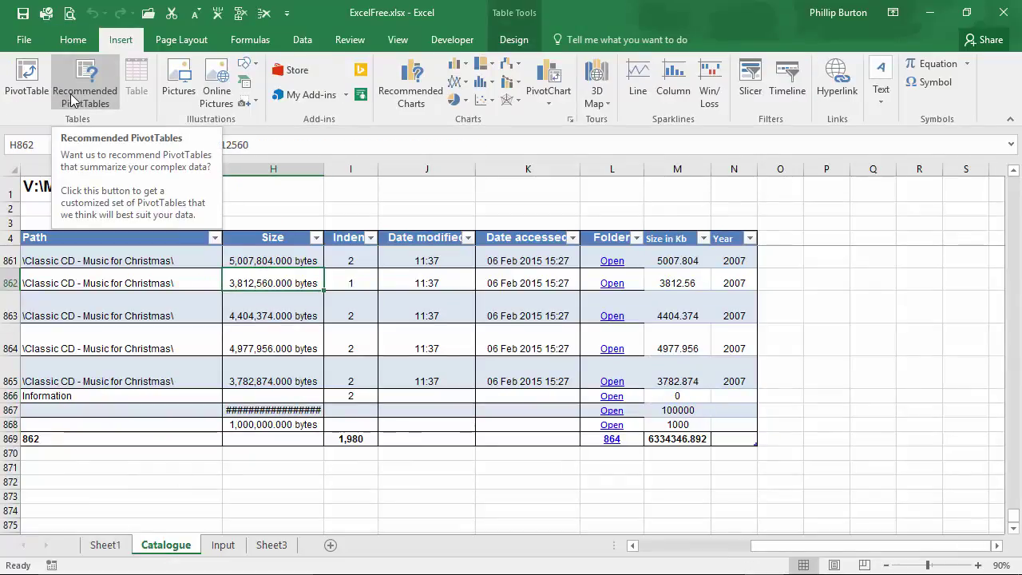
pyautogui.click(74, 96)
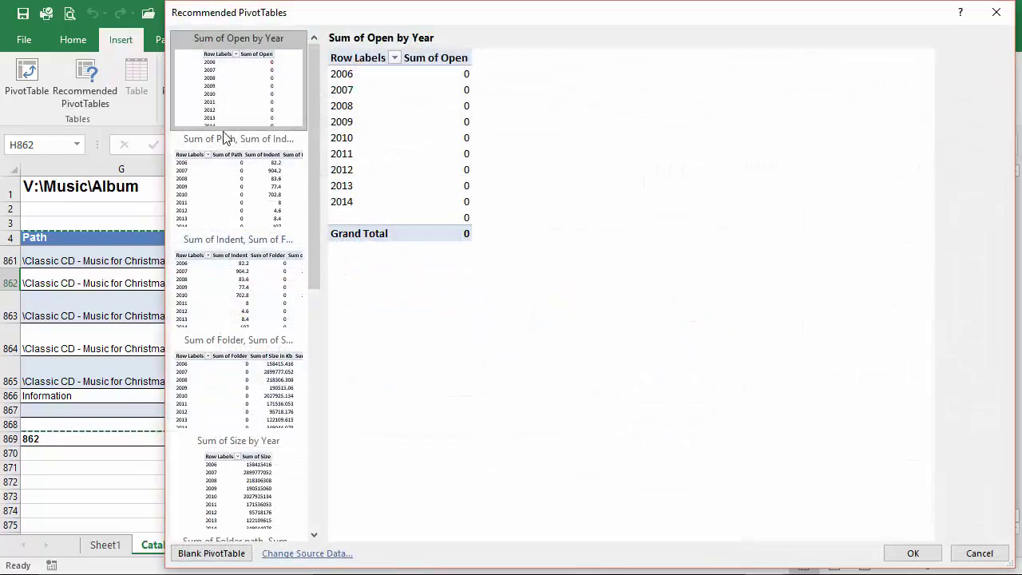
pyautogui.click(269, 181)
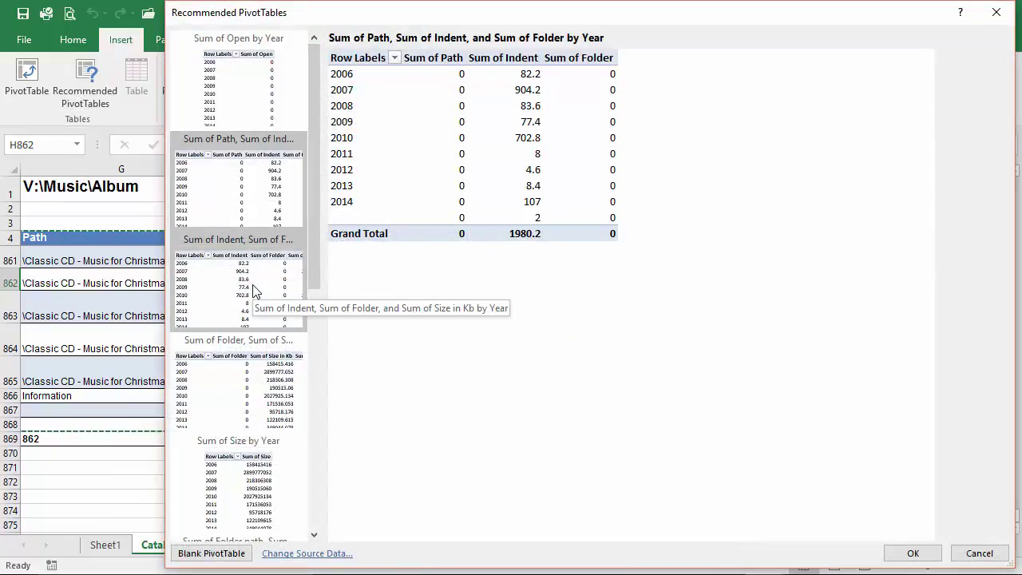
pyautogui.click(247, 281)
pyautogui.click(266, 379)
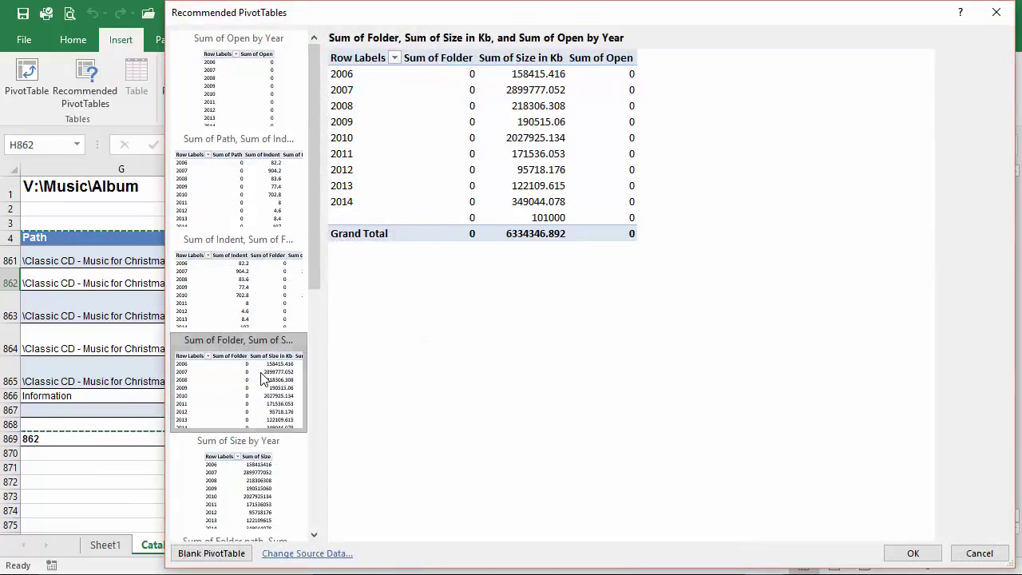
pyautogui.click(271, 482)
pyautogui.scroll(-5, 319, 391)
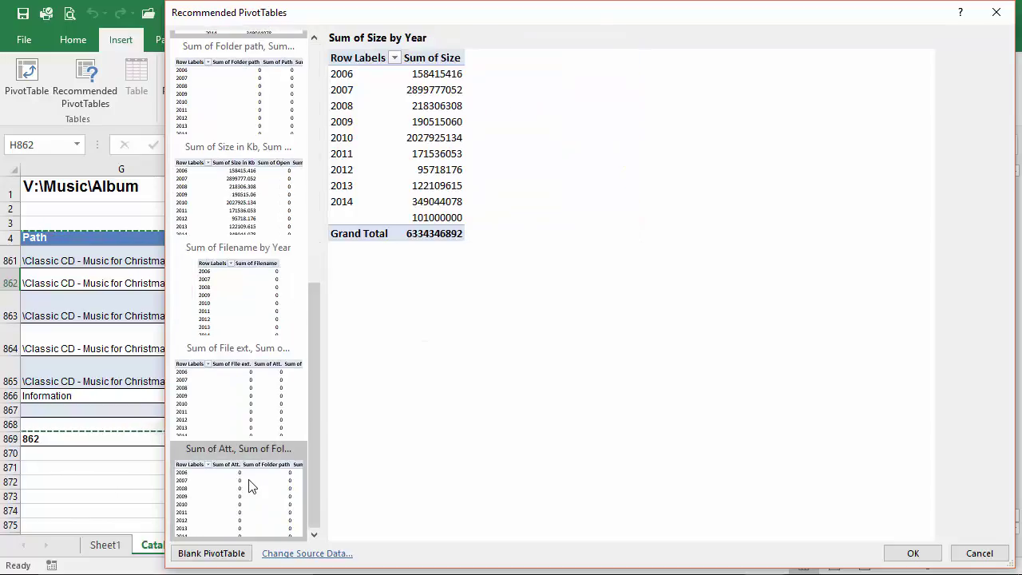
# - Preview the remaining recommended PivotTables, including the Att., File ext., Filename, Size in Kb and Folder path suggestions
pyautogui.click(249, 475)
pyautogui.click(262, 388)
pyautogui.click(263, 296)
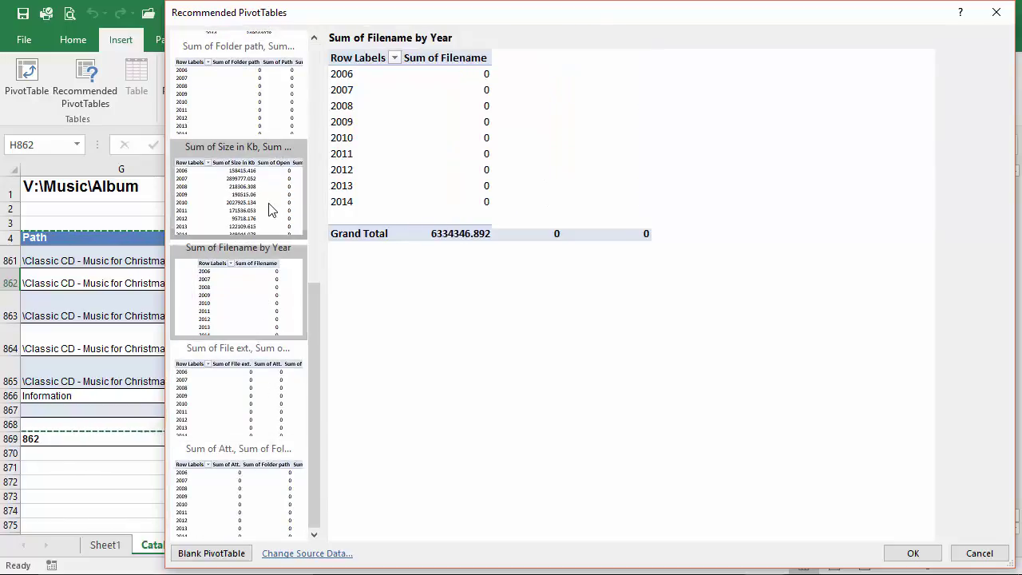
pyautogui.click(274, 195)
pyautogui.click(271, 116)
pyautogui.click(272, 196)
pyautogui.click(273, 295)
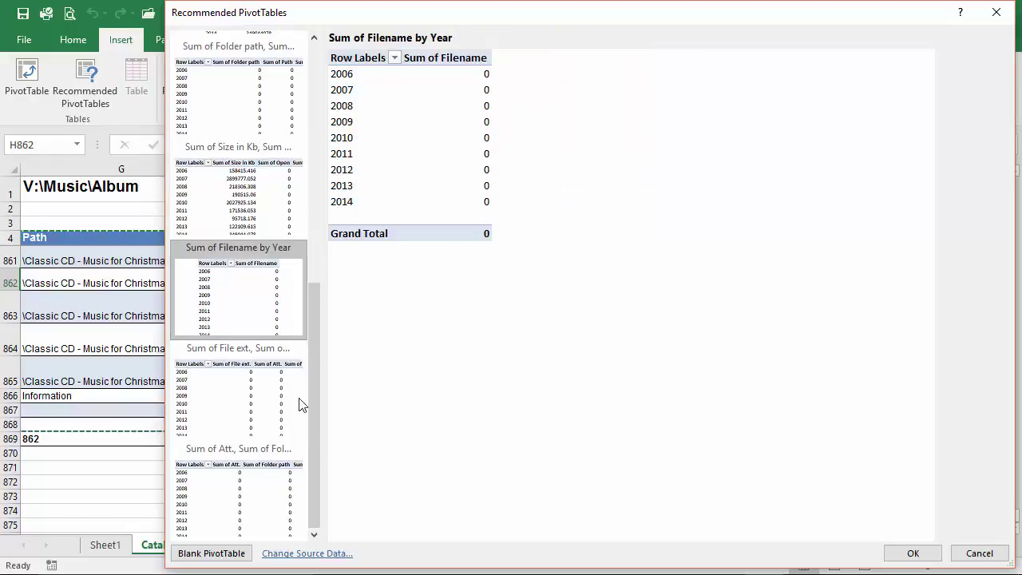
pyautogui.moveTo(312, 423); pyautogui.dragTo(318, 143)
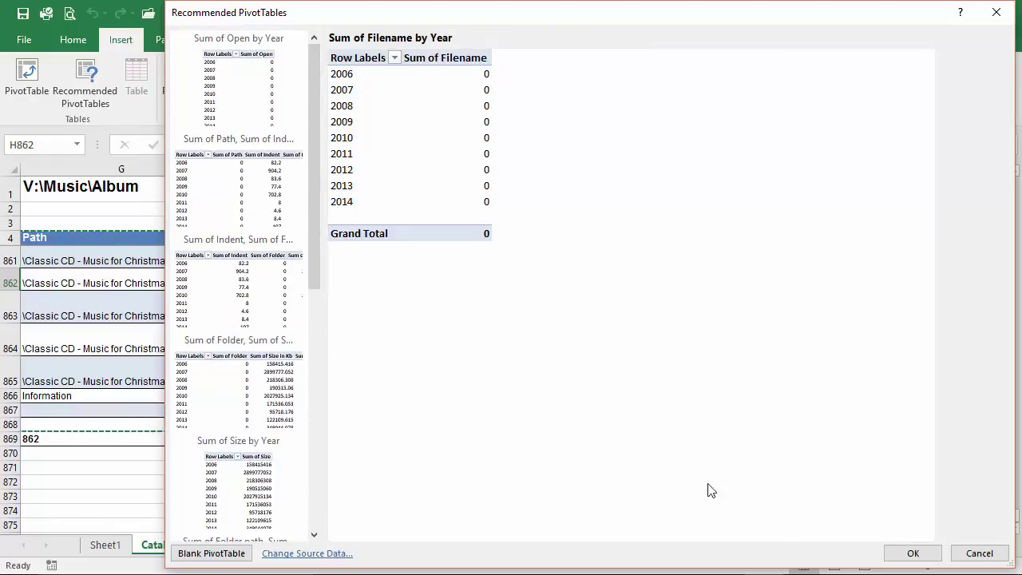
# - Dismiss the recommended PivotTables without inserting one and return to the PivotTable on Sheet1
pyautogui.click(976, 553)
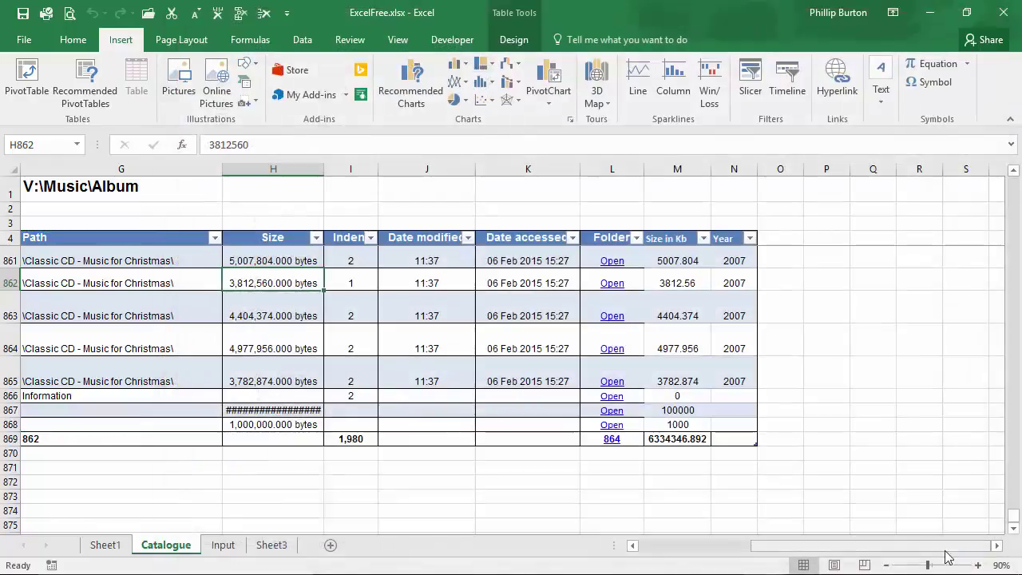
pyautogui.click(554, 398)
pyautogui.click(544, 369)
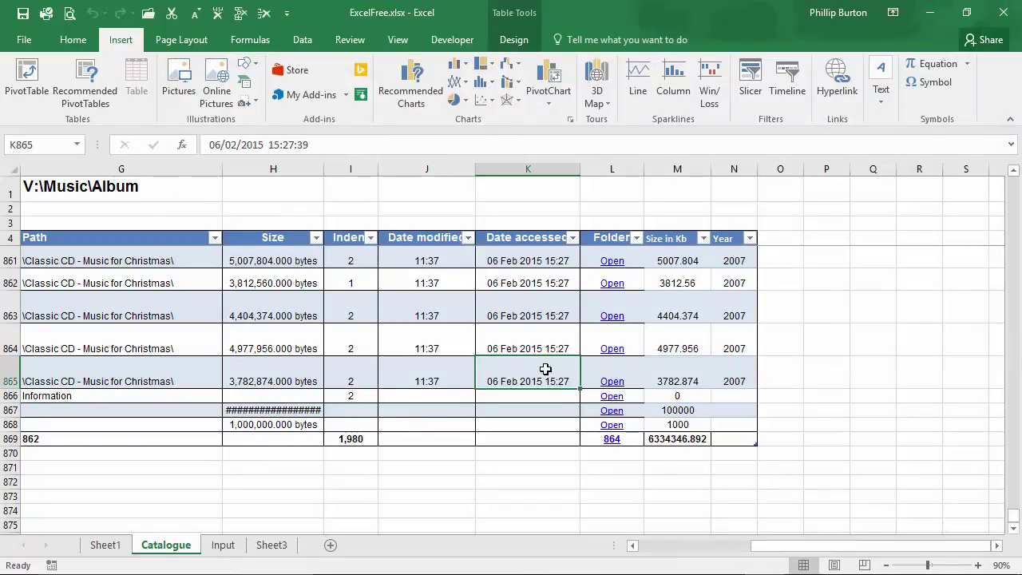
pyautogui.click(90, 548)
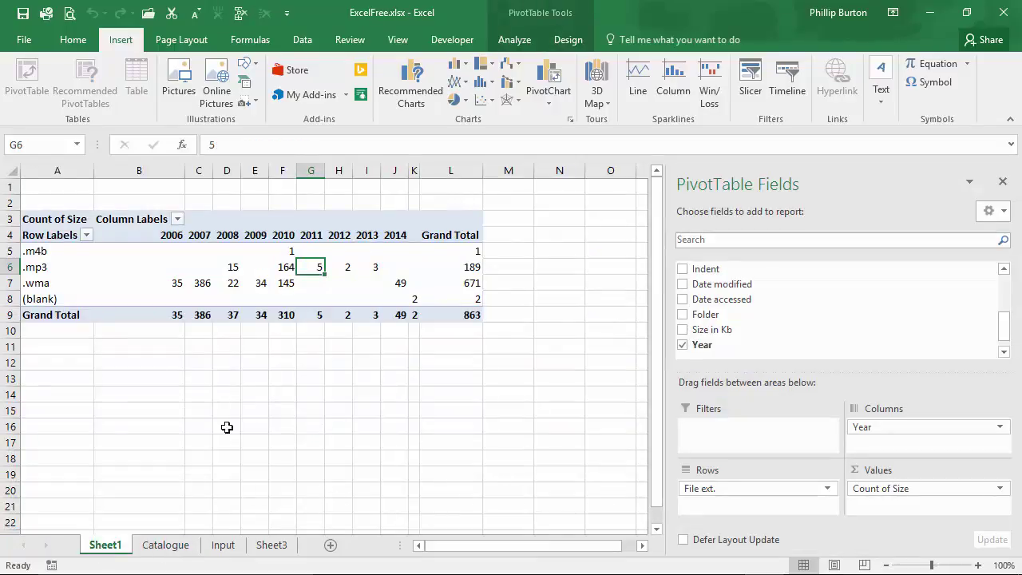
# - Refresh the PivotTable on Sheet1 from its source data
pyautogui.rightClick(279, 269)
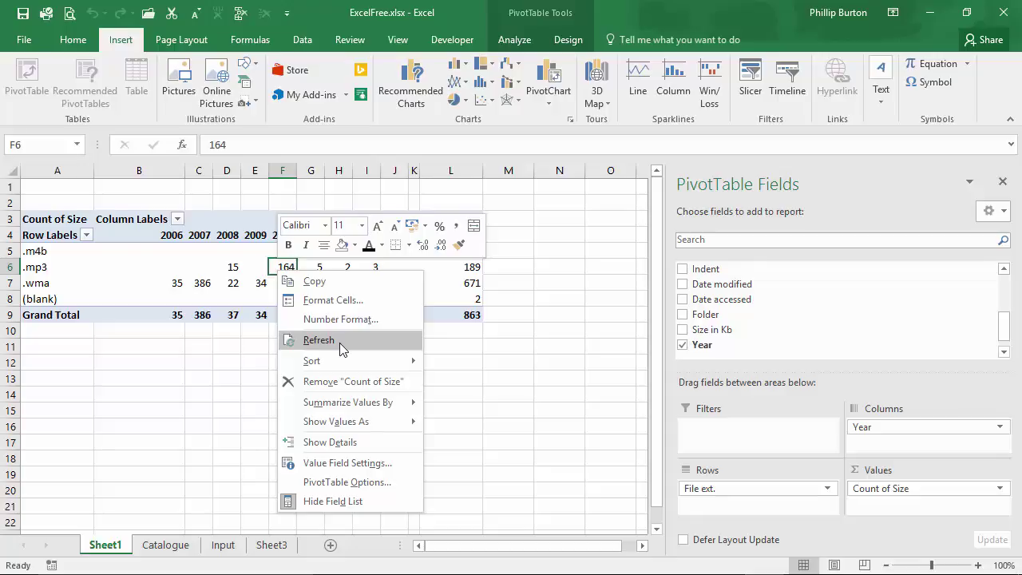
pyautogui.click(339, 343)
pyautogui.click(263, 284)
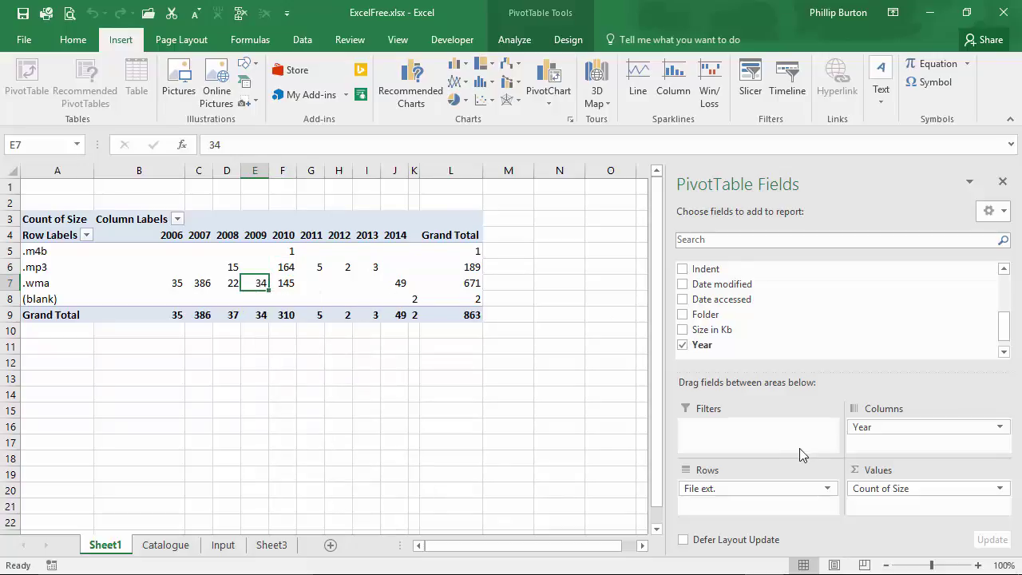
# - Remove Year from the PivotTable columns and replace File ext. with Path as the row field
pyautogui.moveTo(915, 424); pyautogui.dragTo(467, 479)
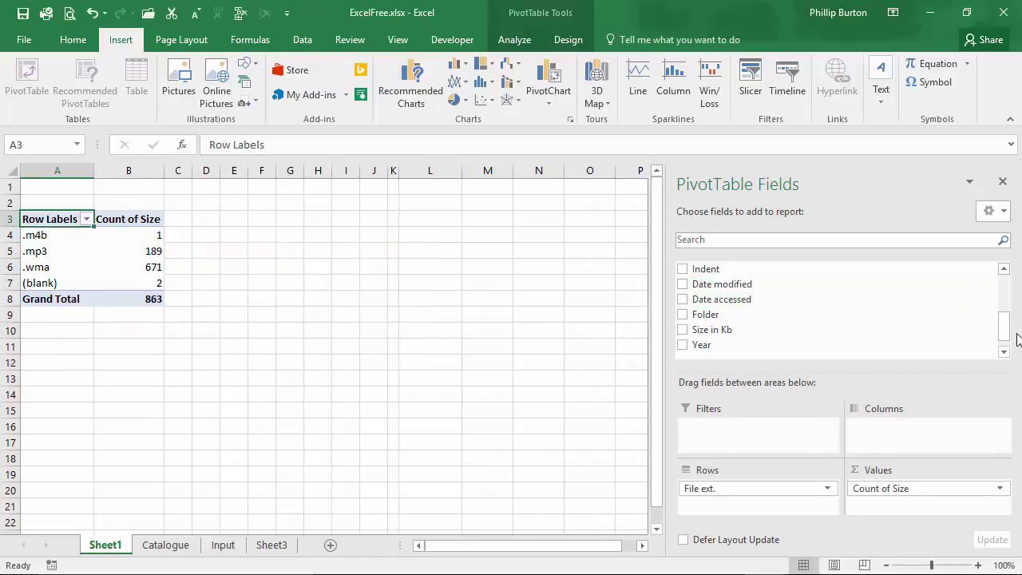
pyautogui.moveTo(1006, 332); pyautogui.dragTo(1010, 299)
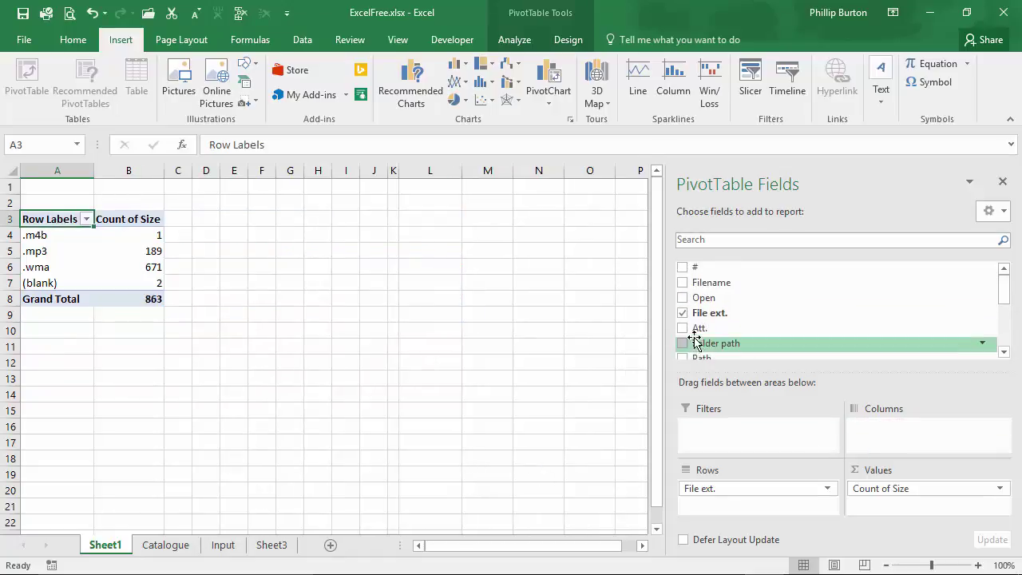
pyautogui.moveTo(699, 328); pyautogui.dragTo(611, 416)
pyautogui.scroll(-1, 1004, 297)
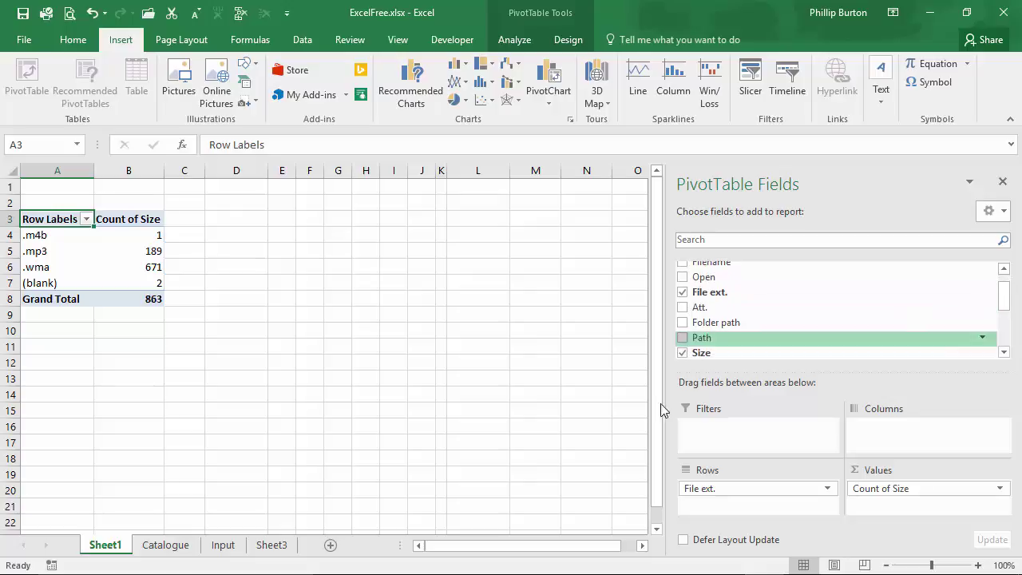
pyautogui.moveTo(711, 486); pyautogui.dragTo(762, 488)
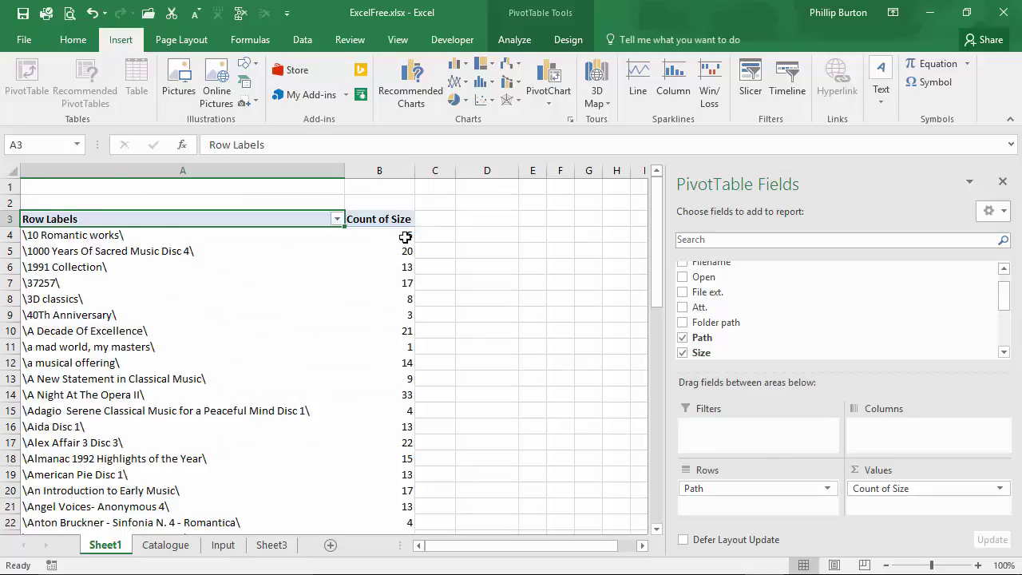
pyautogui.moveTo(406, 237); pyautogui.dragTo(397, 454)
pyautogui.moveTo(171, 250); pyautogui.dragTo(242, 431)
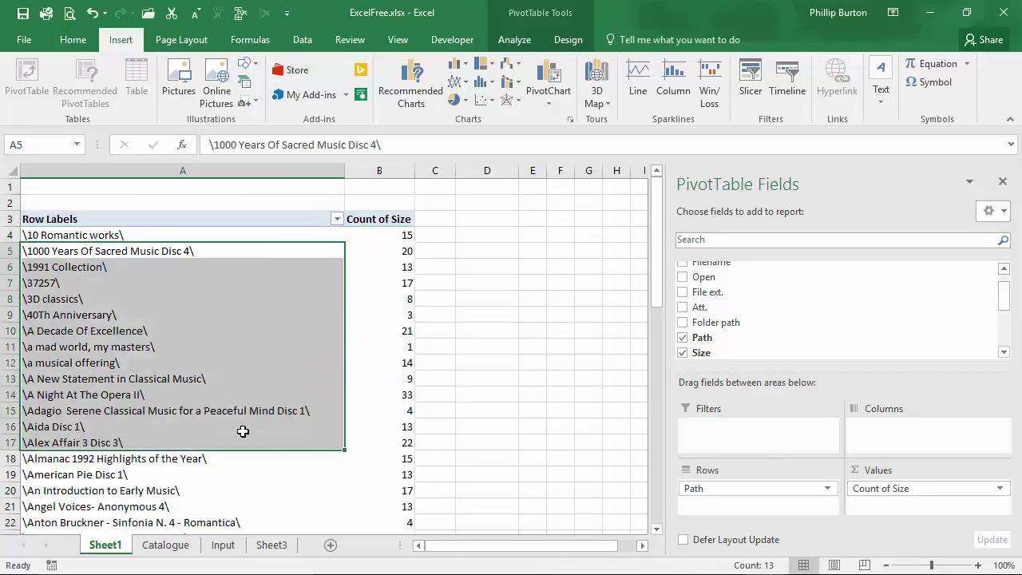
pyautogui.moveTo(379, 411)
pyautogui.mouseDown()
pyautogui.moveTo(364, 403)
pyautogui.moveTo(379, 396)
pyautogui.mouseUp()
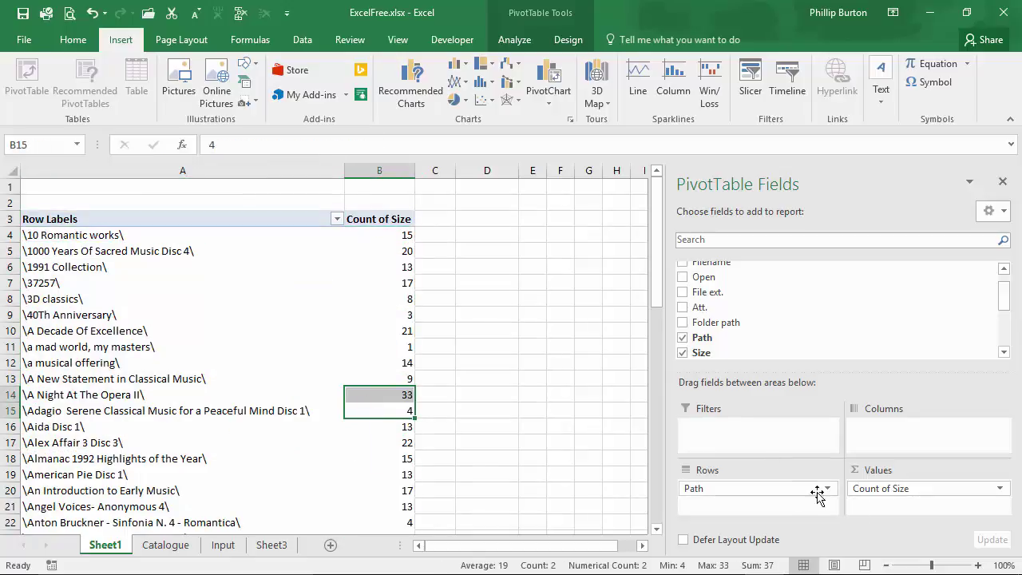
# - Add Date modified to the PivotTable values and summarize it by Min
pyautogui.click(1003, 352)
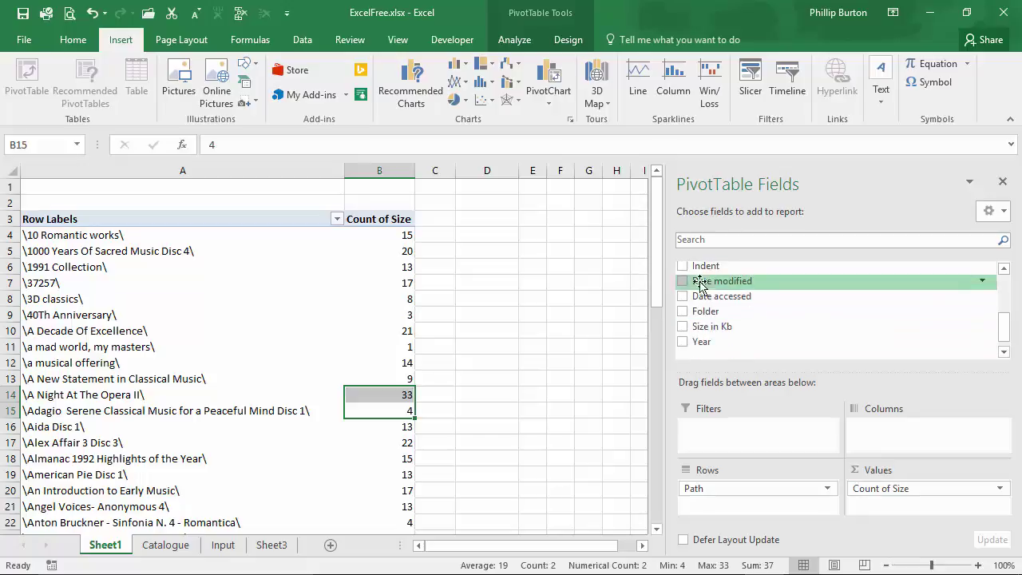
pyautogui.moveTo(700, 284); pyautogui.dragTo(902, 505)
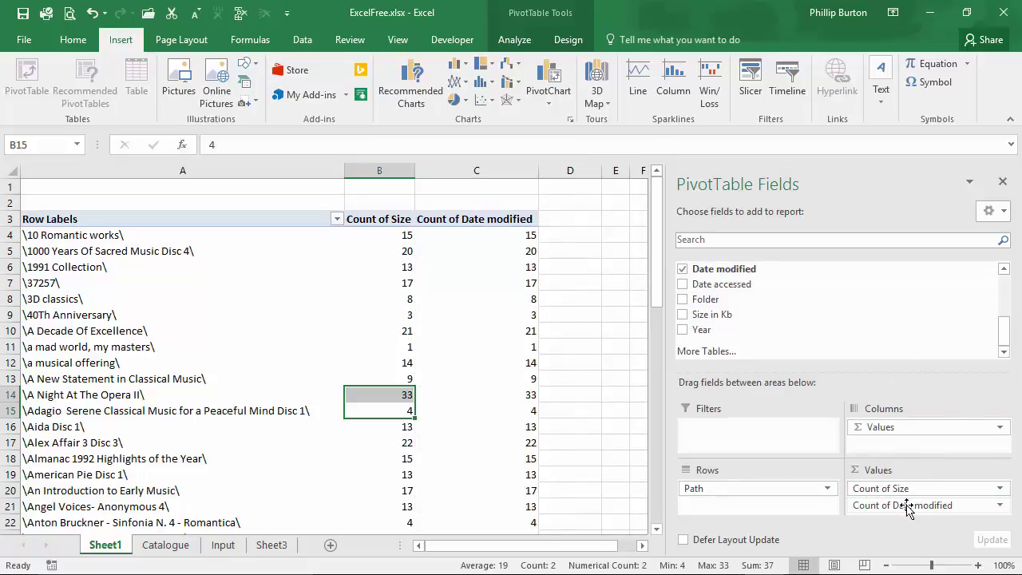
pyautogui.click(906, 504)
pyautogui.click(886, 484)
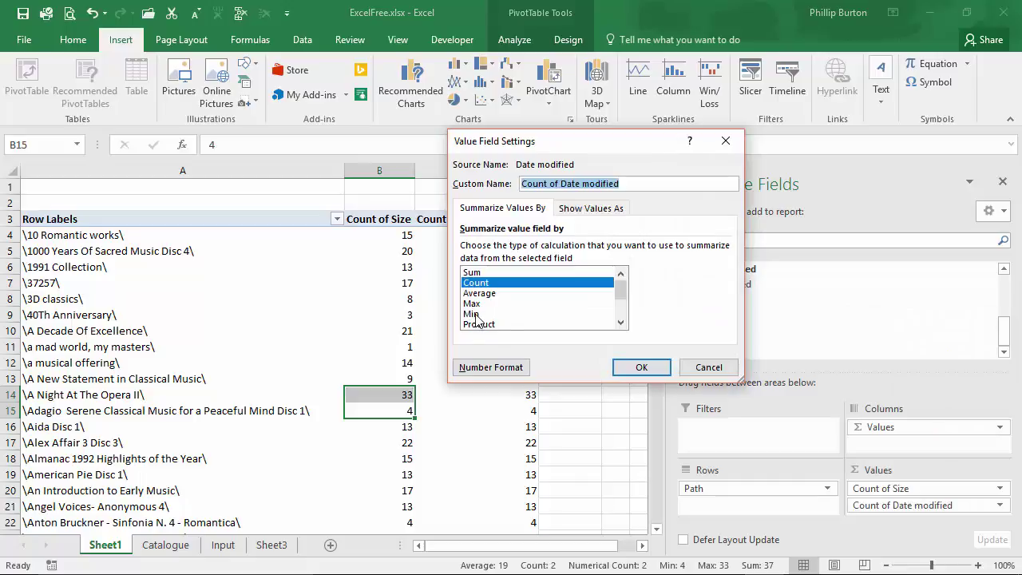
pyautogui.click(477, 314)
pyautogui.click(640, 366)
# - Apply the Date number format to the Min of Date modified value field
pyautogui.click(876, 504)
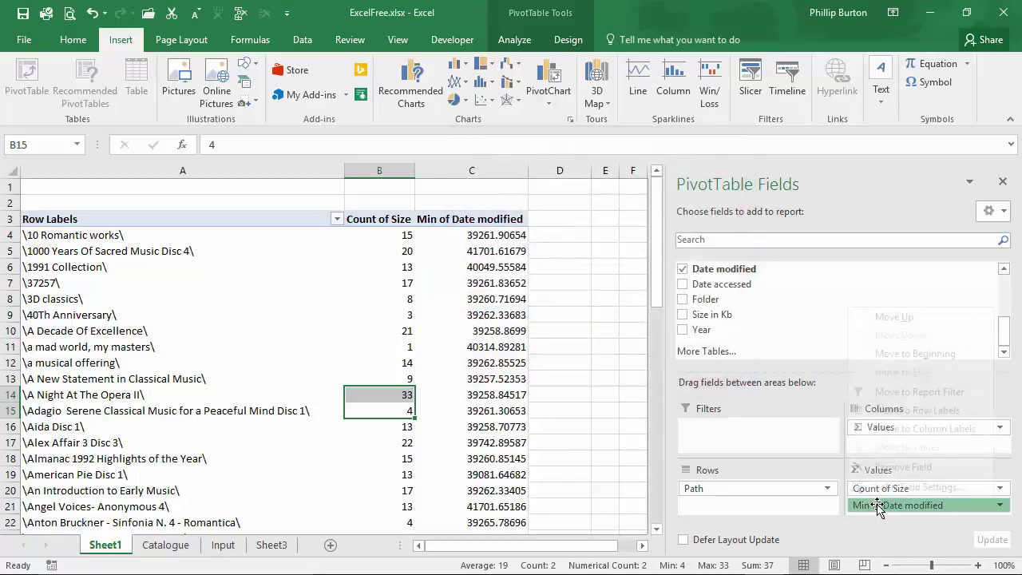
pyautogui.click(902, 487)
pyautogui.click(495, 365)
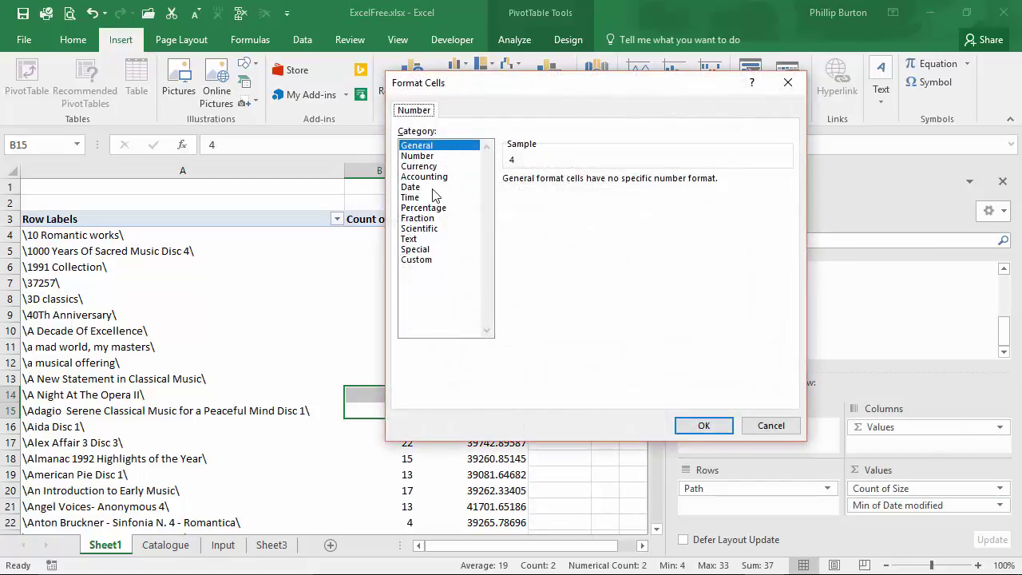
pyautogui.click(431, 187)
pyautogui.click(704, 425)
pyautogui.click(641, 364)
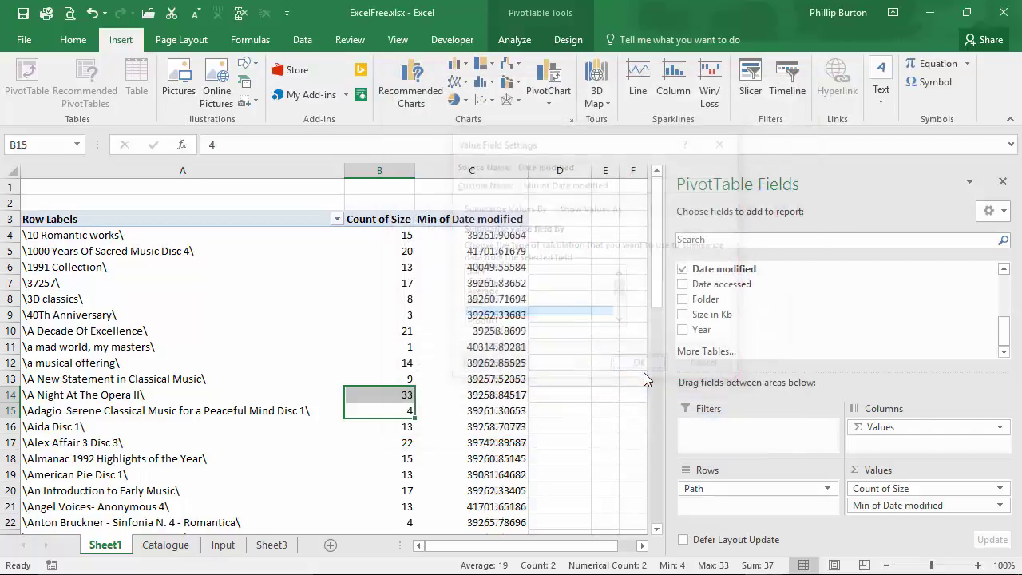
# - Add Date modified to the values a second time and choose Max as its summary calculation
pyautogui.moveTo(755, 279); pyautogui.dragTo(924, 510)
pyautogui.click(1004, 511)
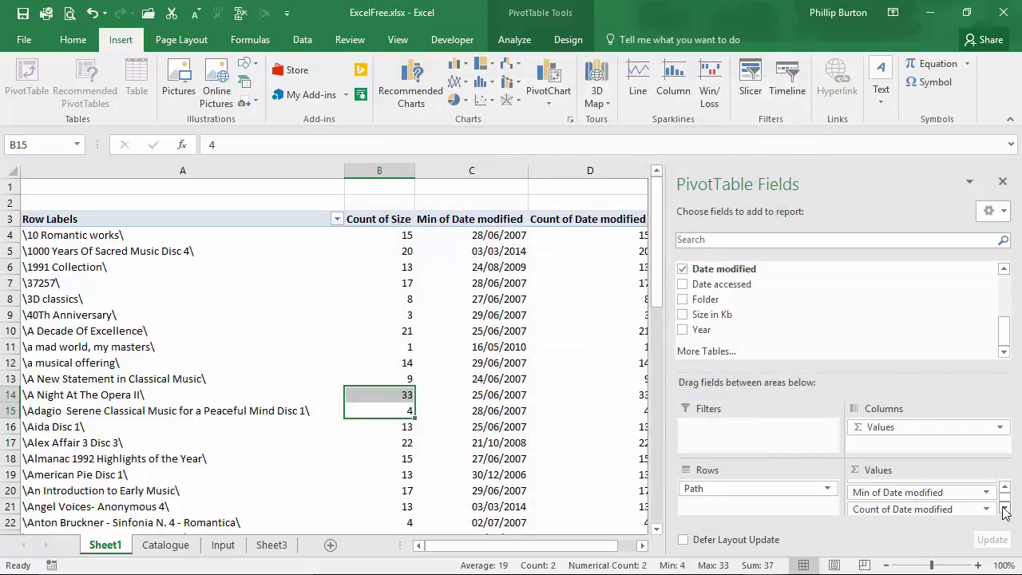
pyautogui.click(935, 510)
pyautogui.click(934, 492)
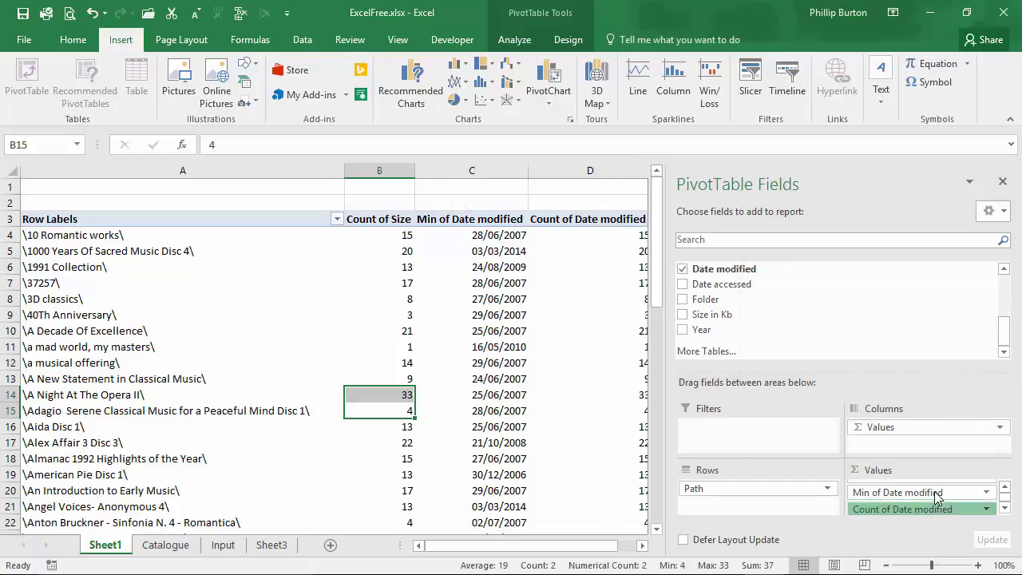
pyautogui.click(483, 293)
pyautogui.click(487, 314)
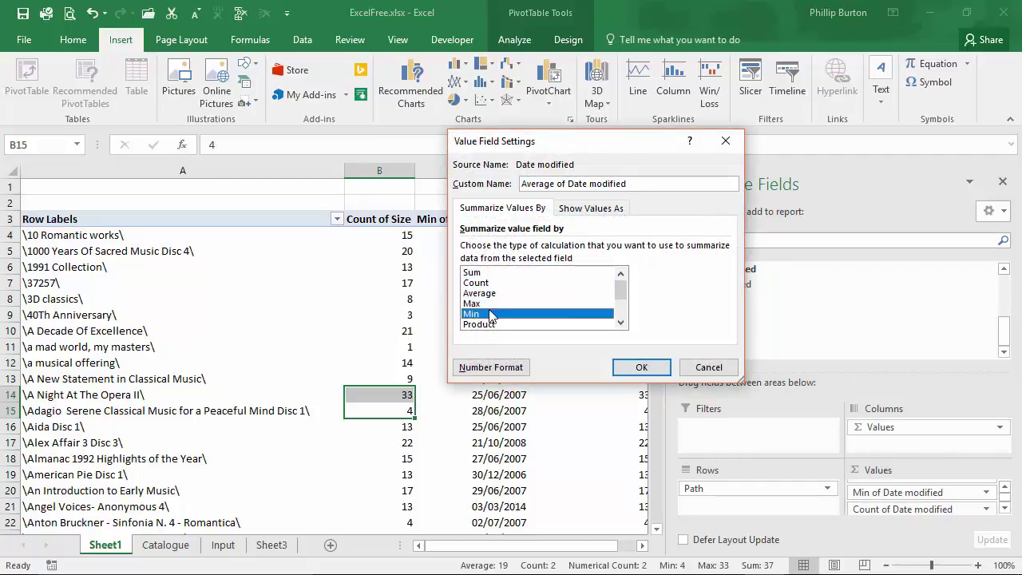
pyautogui.click(494, 304)
# - Give the Max of Date modified value field the Date number format and apply its field settings
pyautogui.click(490, 367)
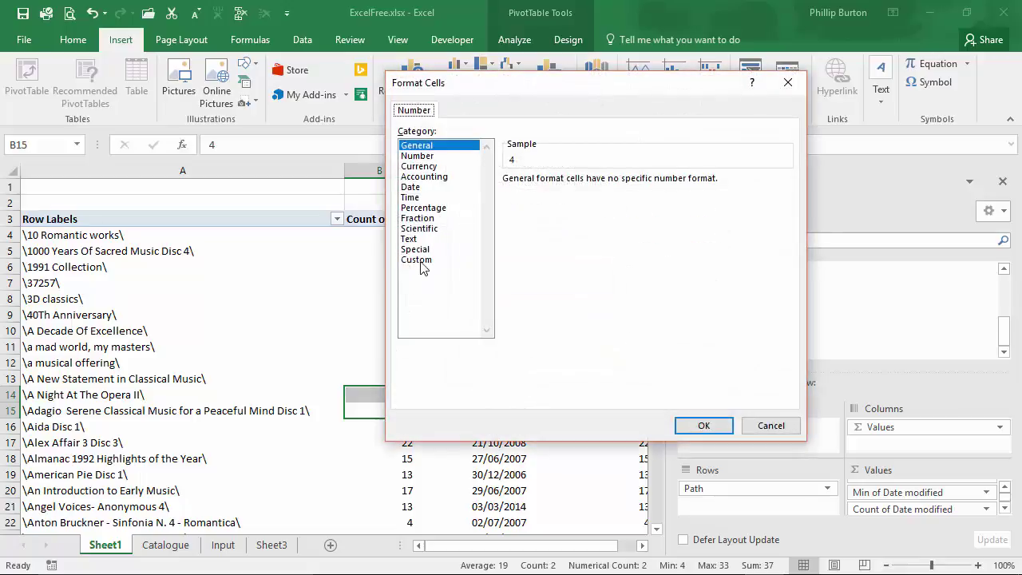
pyautogui.click(412, 186)
pyautogui.click(766, 424)
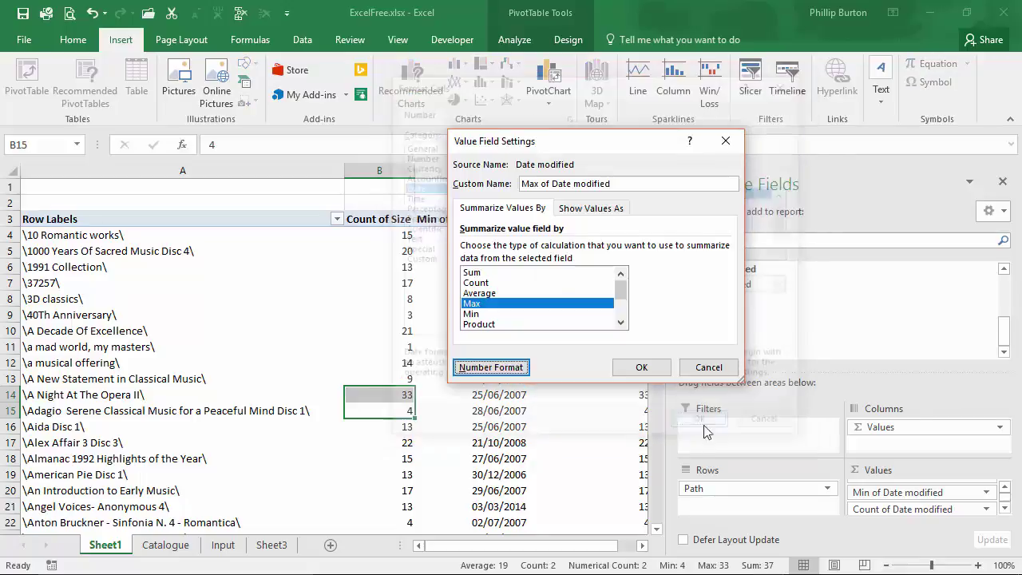
pyautogui.click(643, 367)
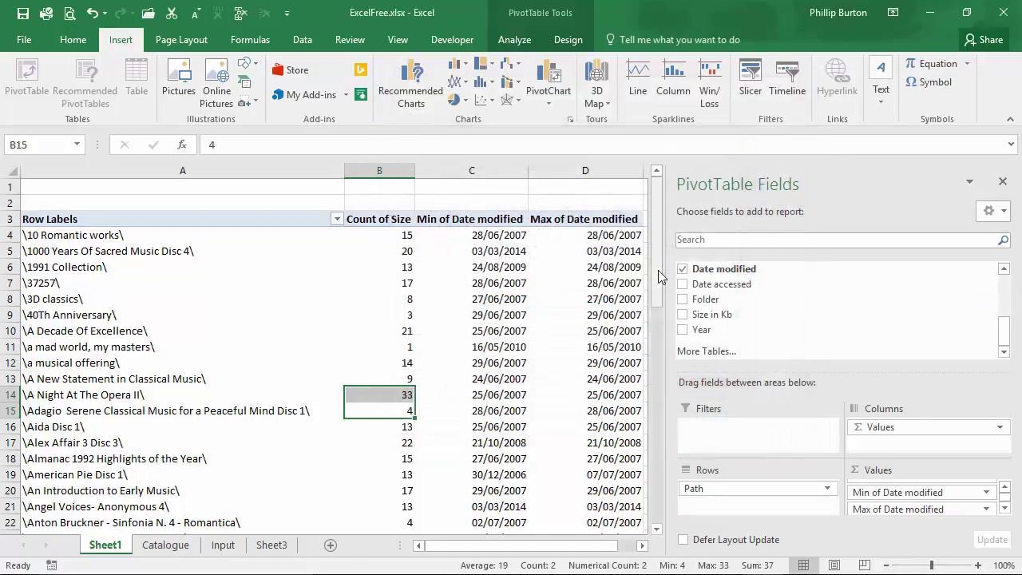
pyautogui.moveTo(661, 276); pyautogui.dragTo(677, 200)
pyautogui.click(583, 200)
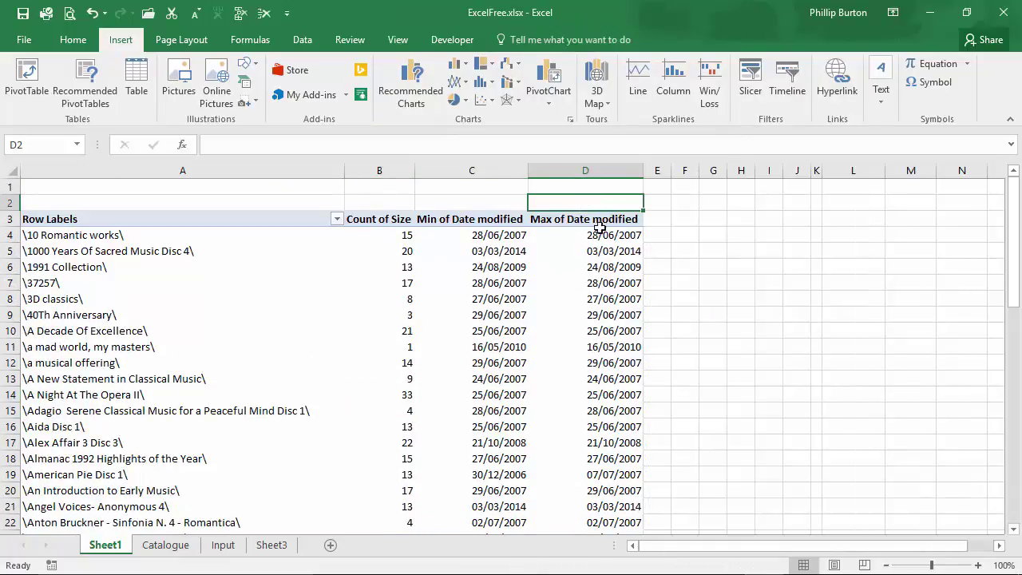
pyautogui.click(595, 266)
pyautogui.moveTo(606, 252)
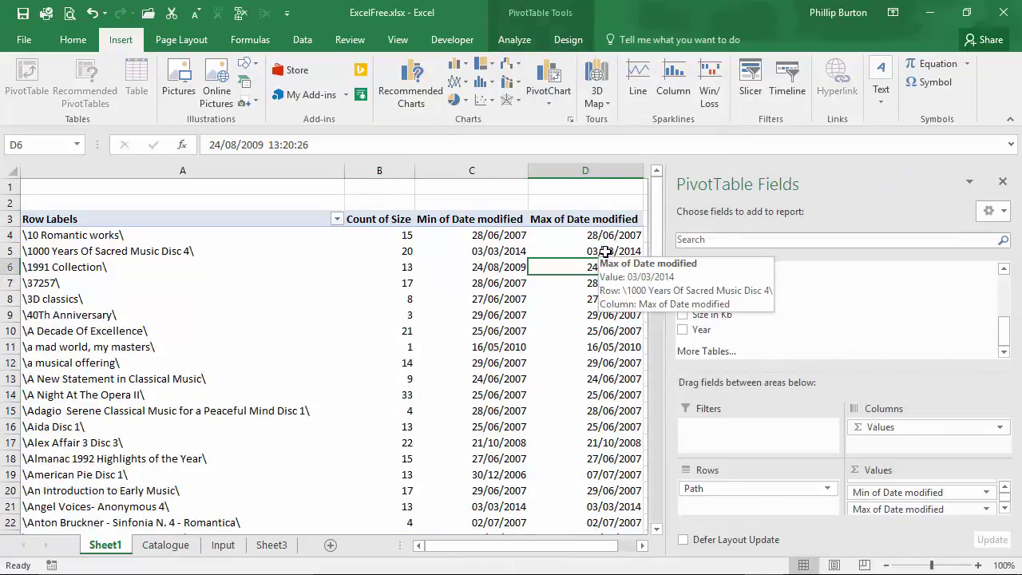